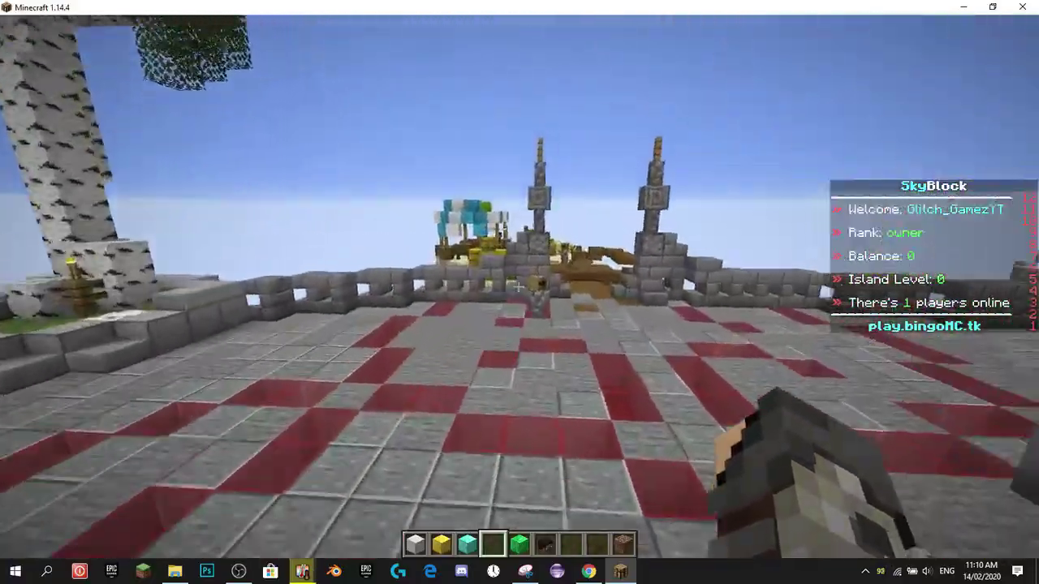
Teleport to the BloodMoon world with /mvtp and pause the game.
text(/mvtp)
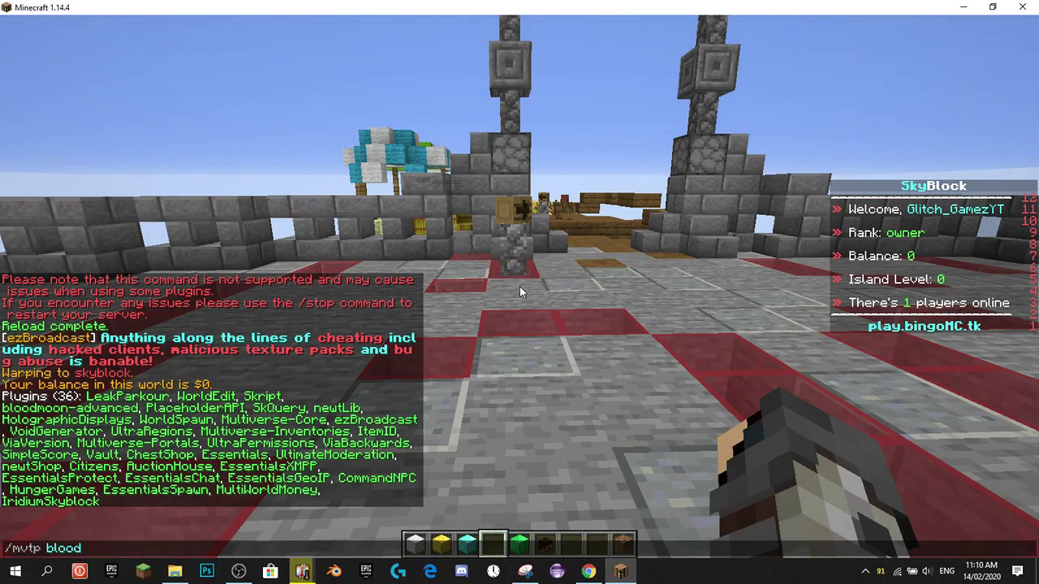
text( blood)
key(Return)
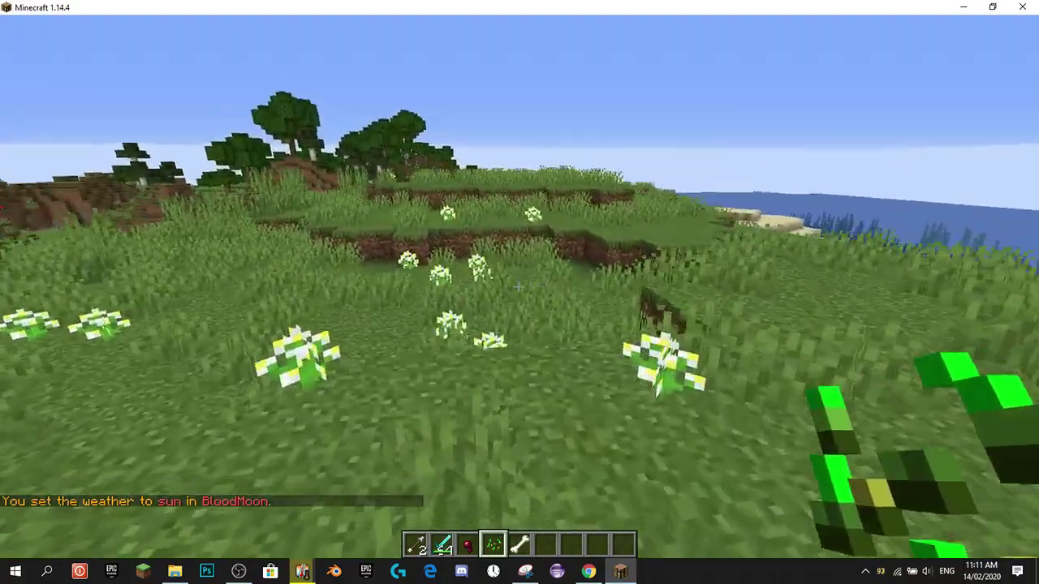
key(Escape)
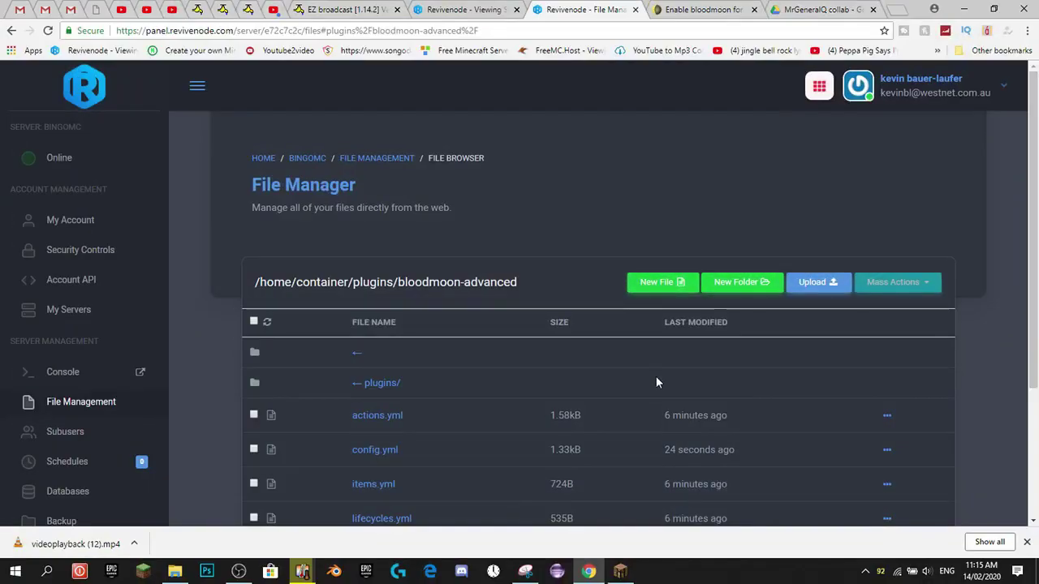
Open config.yml and change the enabled-worlds entry from world to BloodMoon.
scroll(641, 369, down, 2)
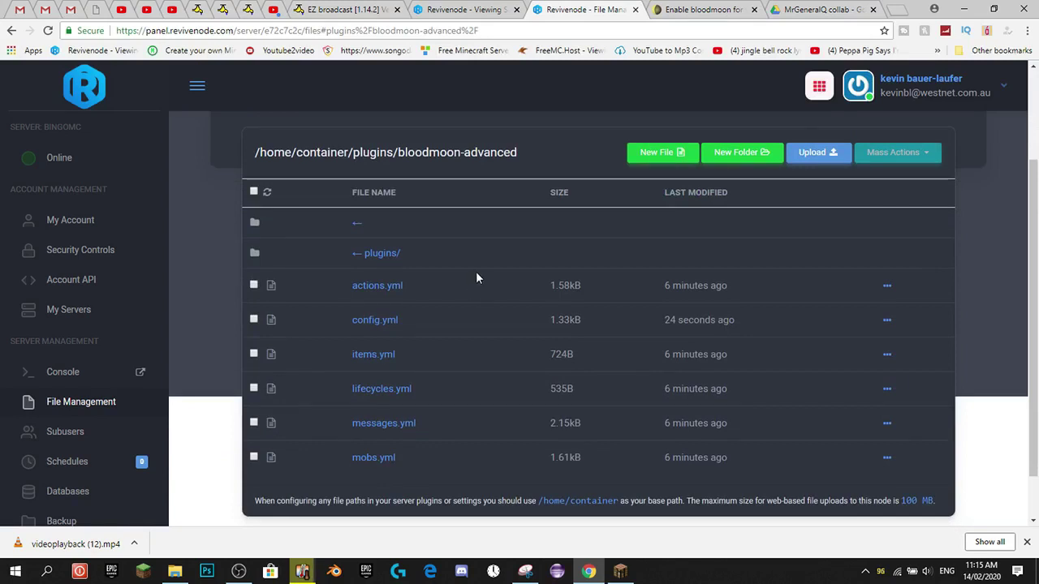
click(389, 322)
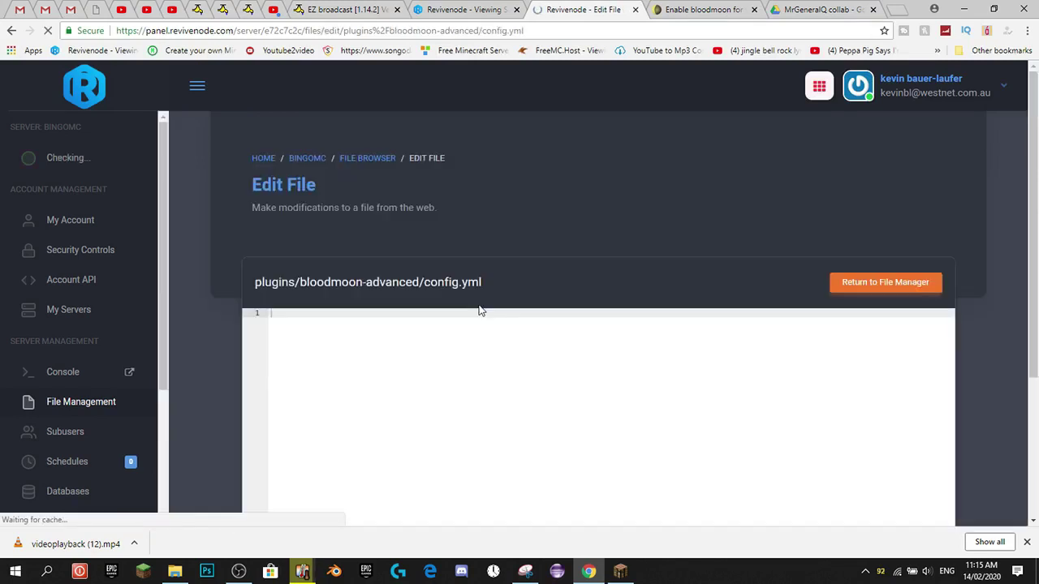
scroll(327, 355, down, 1)
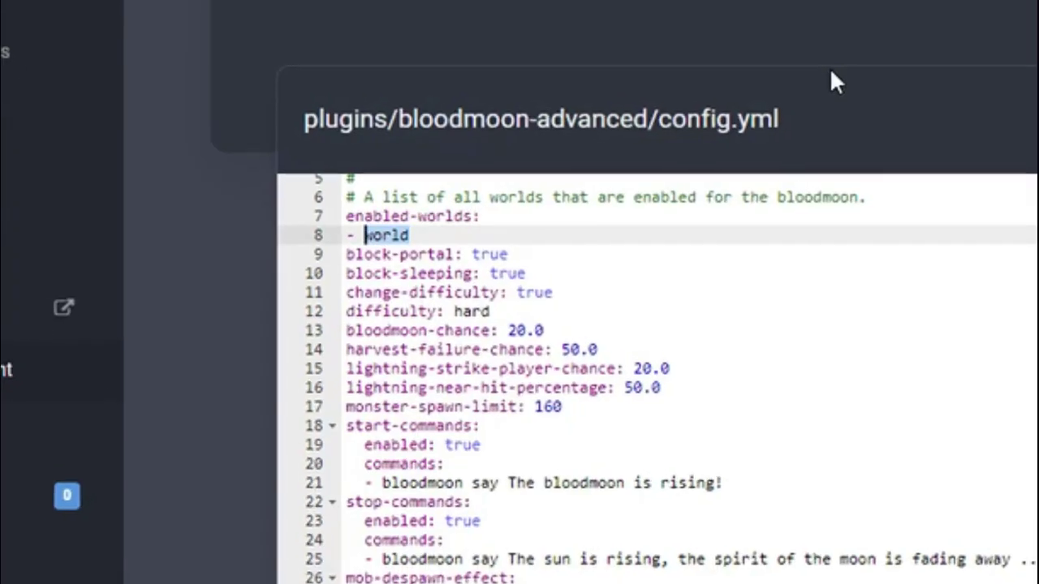
text(BloodMoon)
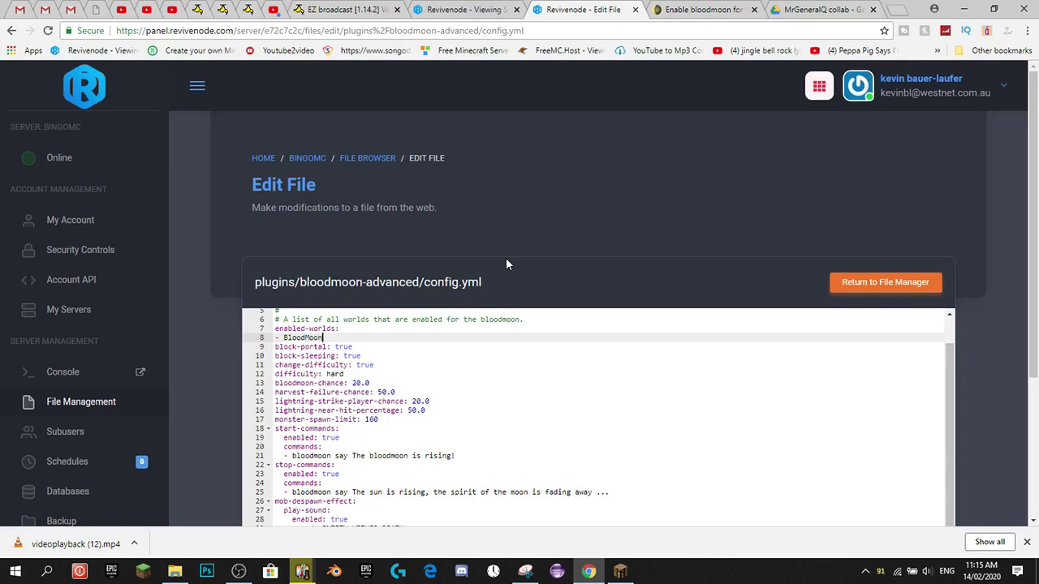
scroll(506, 257, down, 3)
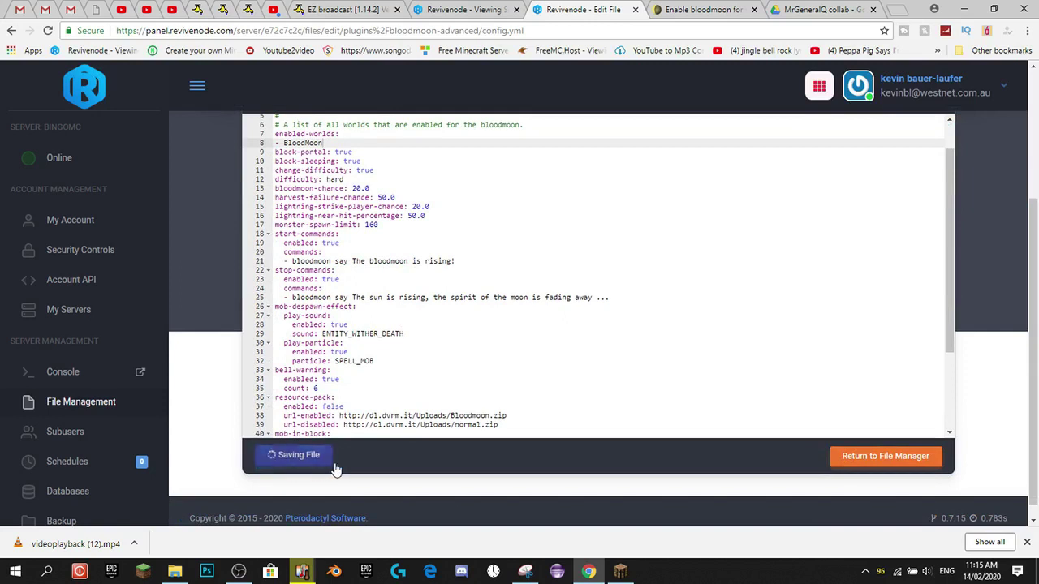
Back in Minecraft, reload the plugin config with /bloodmoon reload.
click(620, 572)
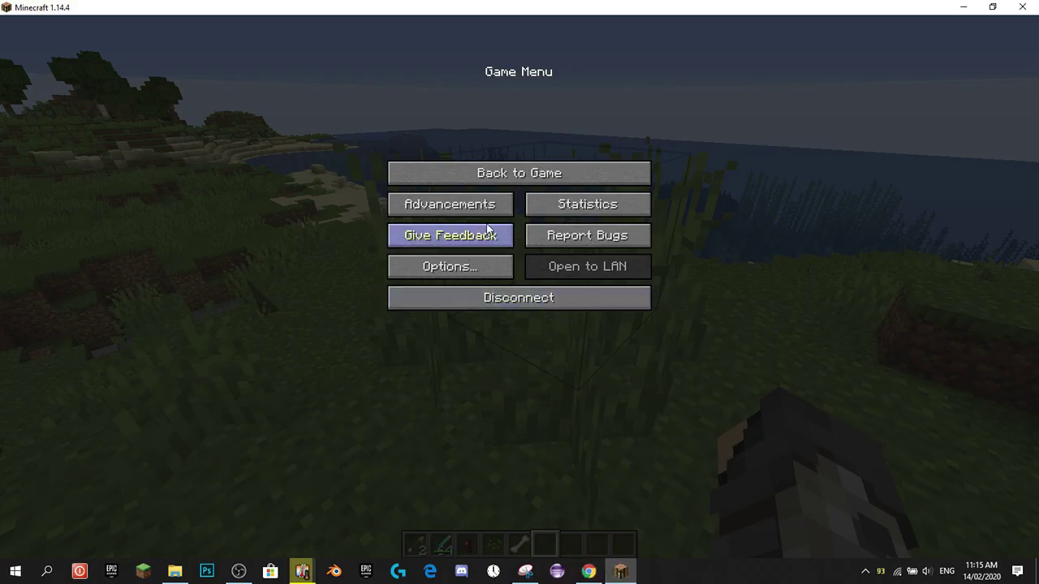
key(Escape)
key(slash)
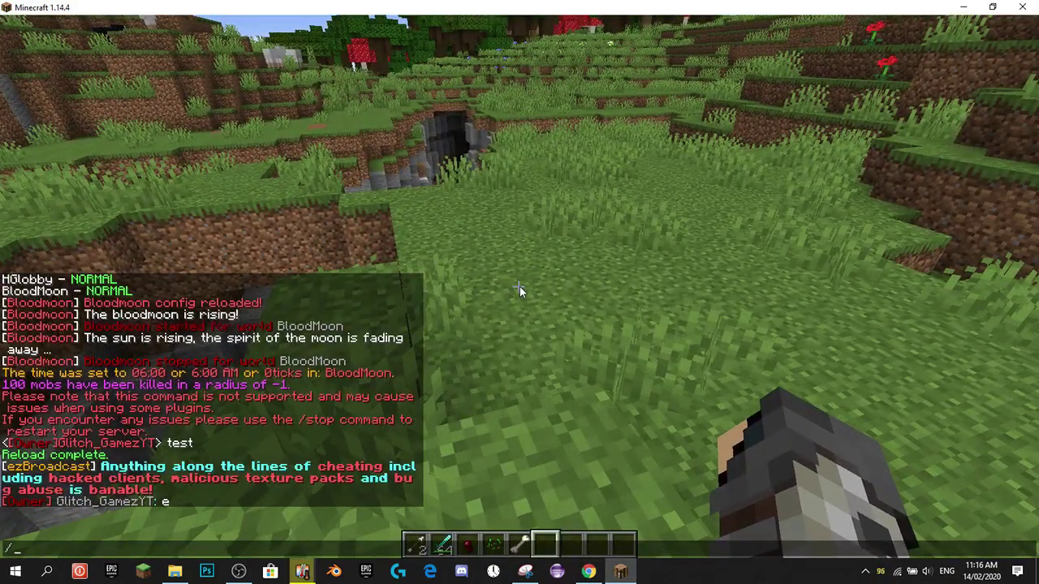
text(b)
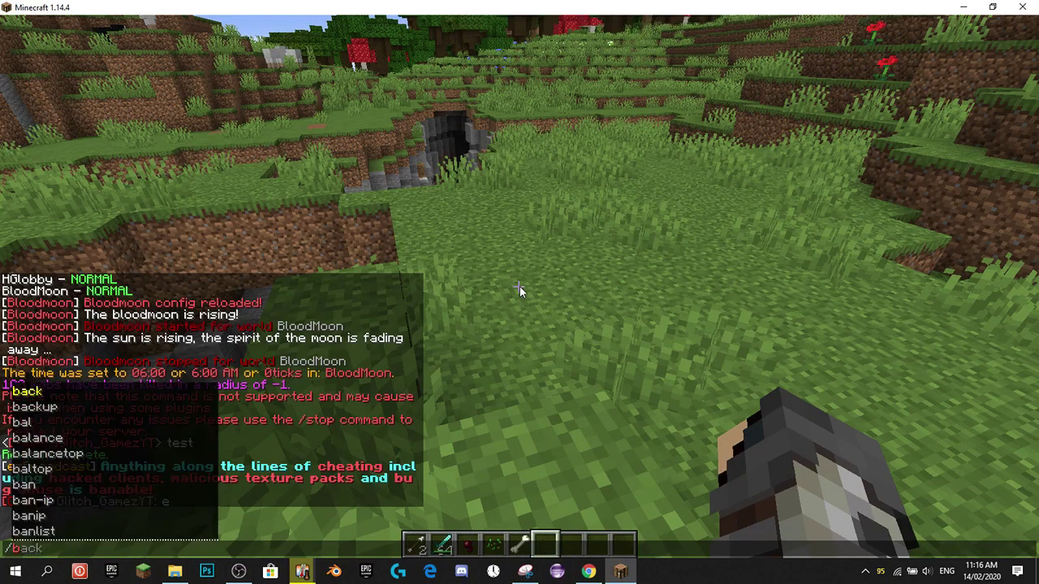
text(loodmoon reload)
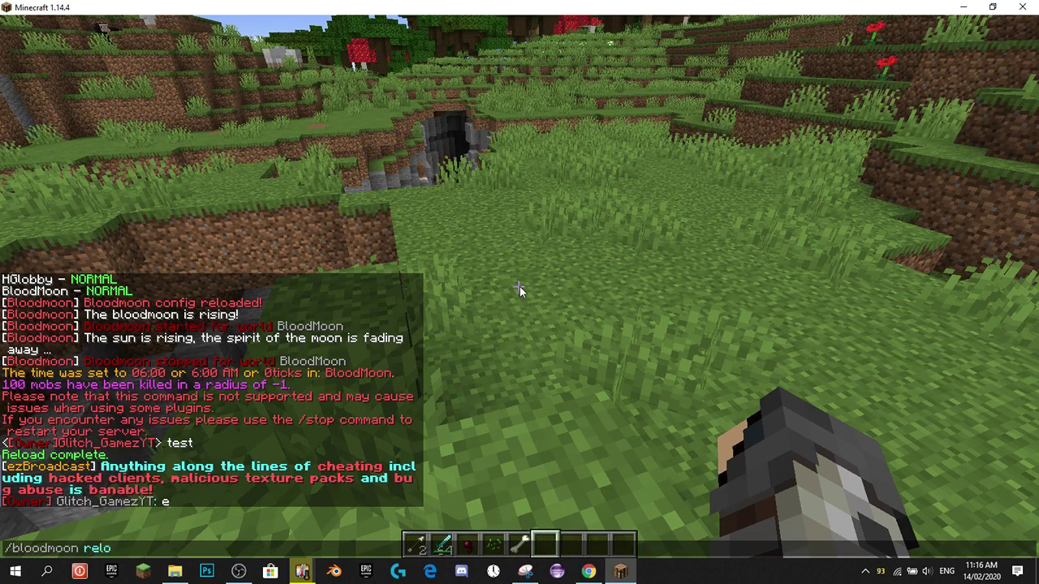
key(Return)
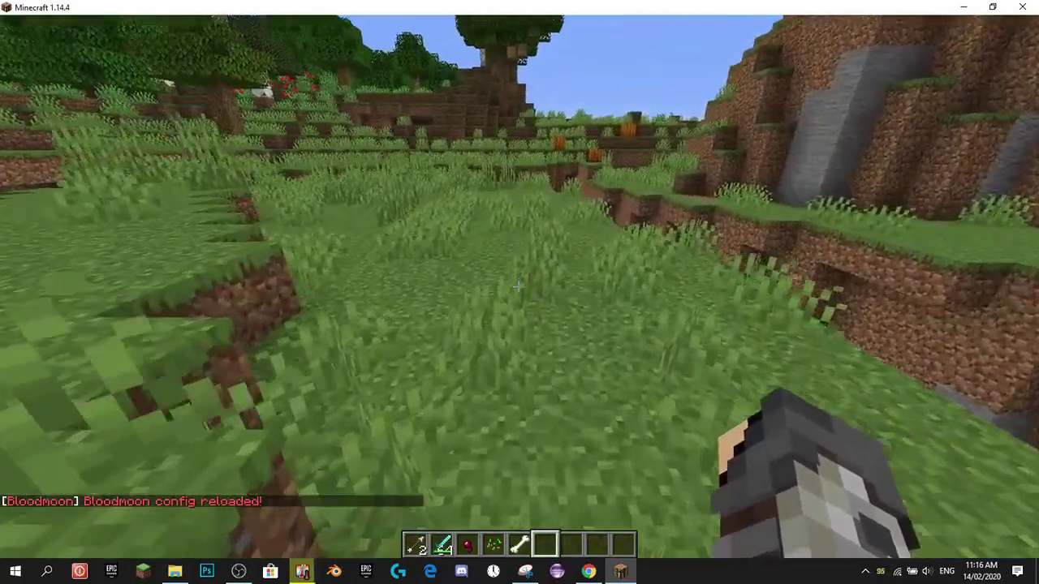
Make it night in the BloodMoon world with /time set night.
key(slash)
text(set)
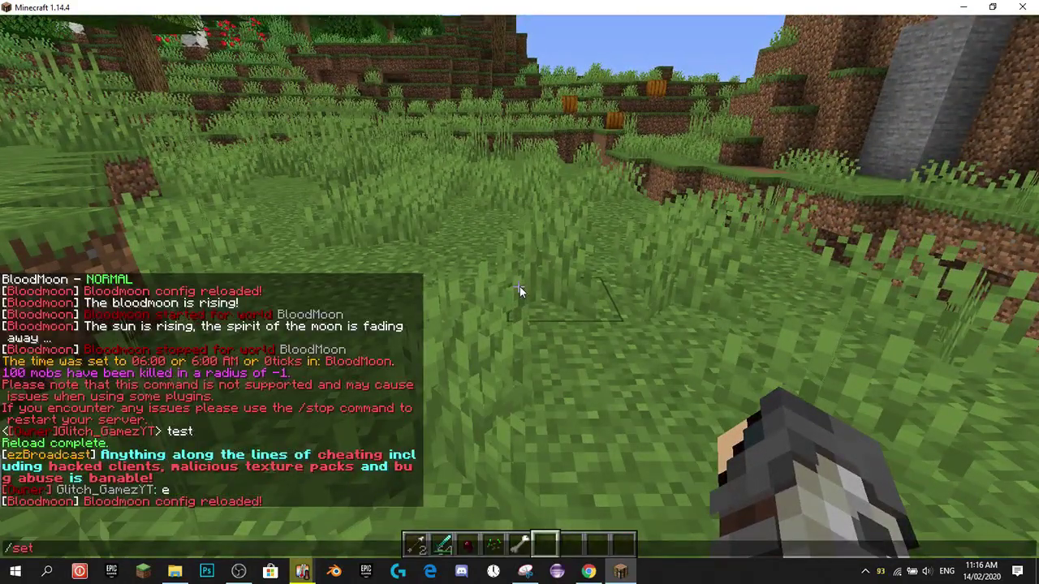
key(BackSpace)
key(BackSpace)
key(BackSpace)
key(BackSpace)
text(time )
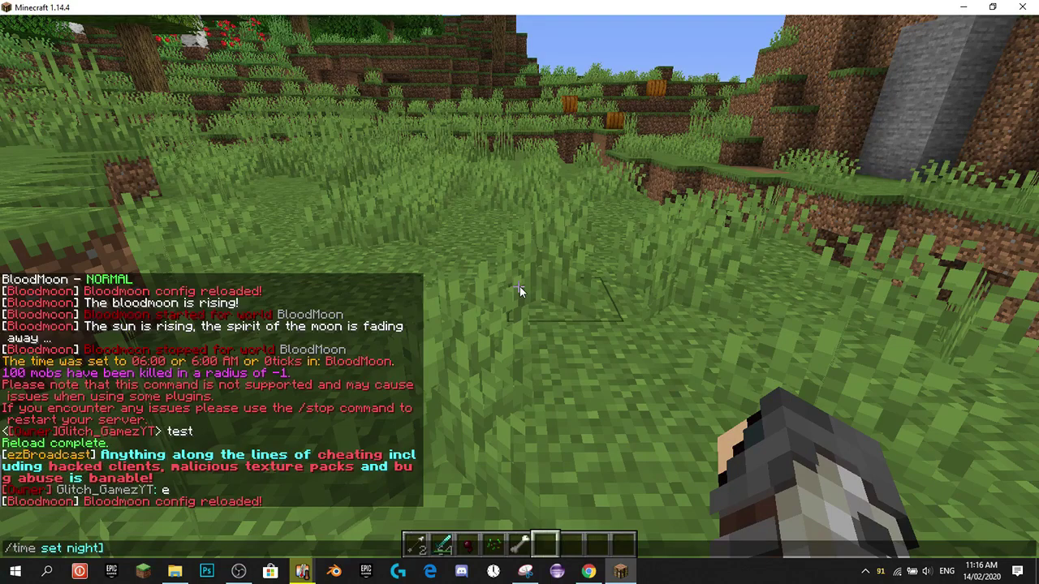
text(set night)
key(Return)
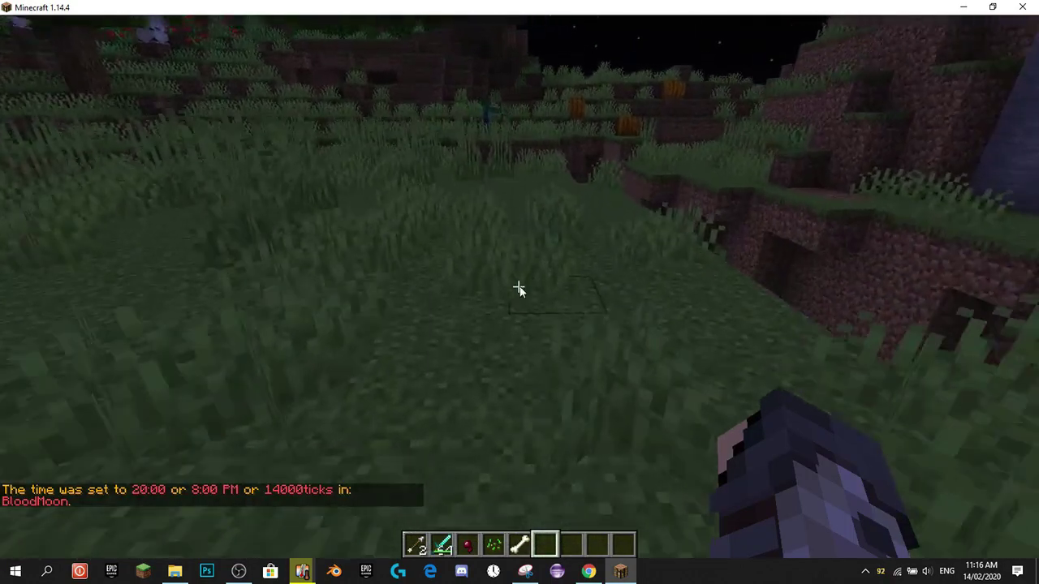
Start the blood moon with /bloodmoon start and walk around looking for spawned mobs.
key(slash)
text(blo)
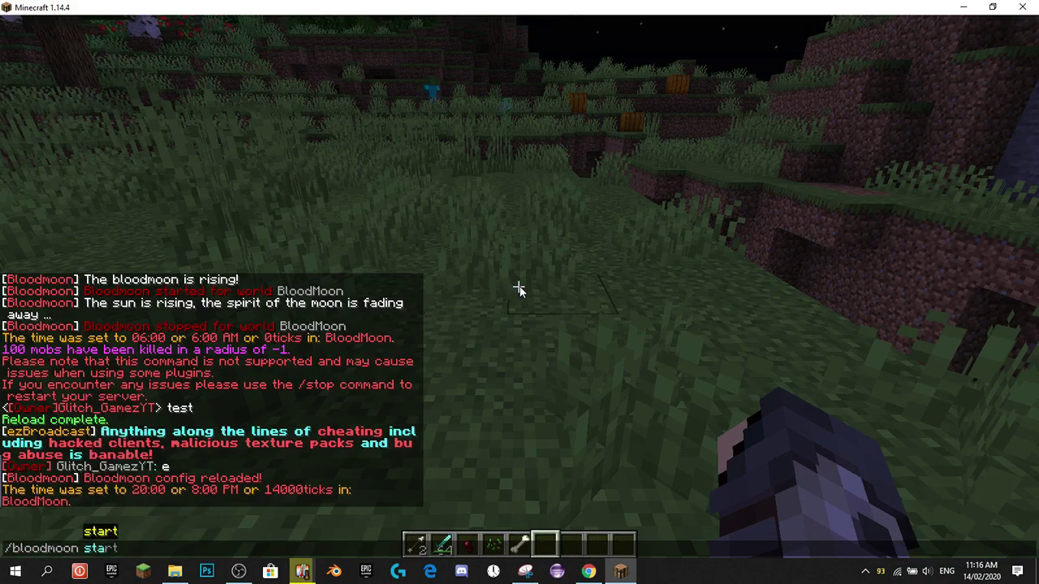
text(odmoon start)
key(Return)
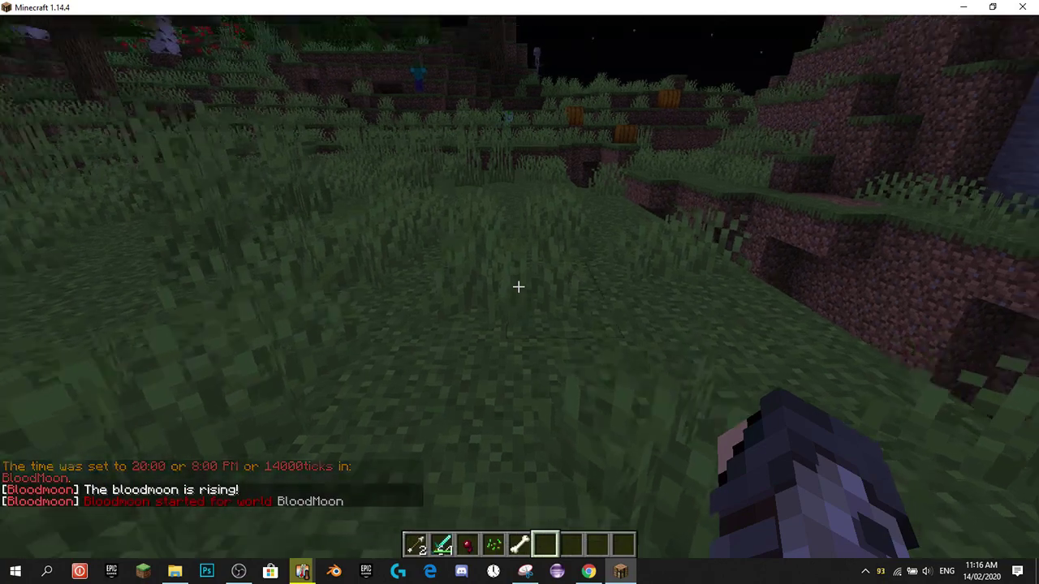
key(w)
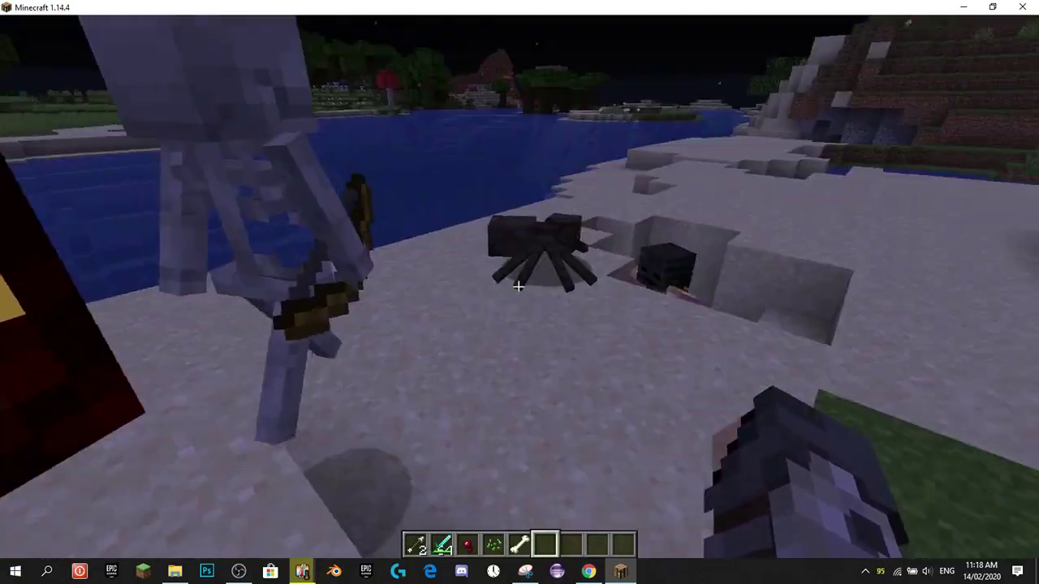
Switch to survival with /gms, die to the mobs, respawn at the hub and pause.
text(ms)
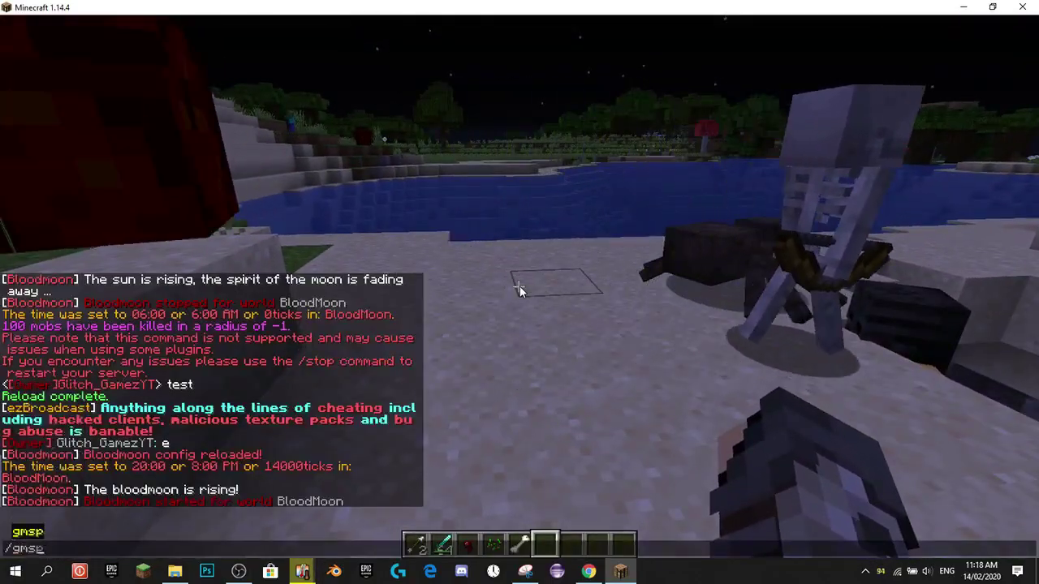
key(Return)
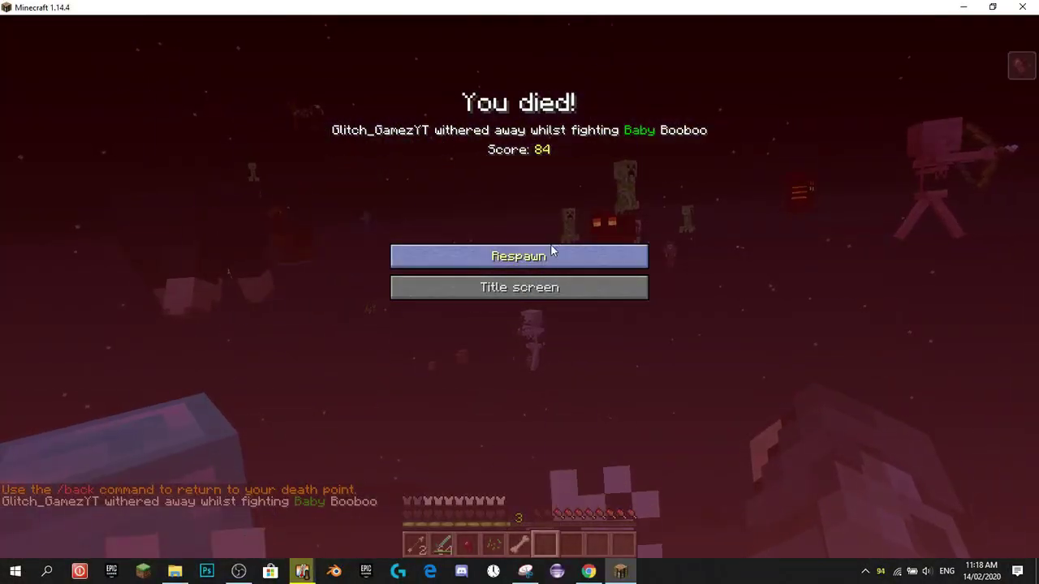
click(542, 262)
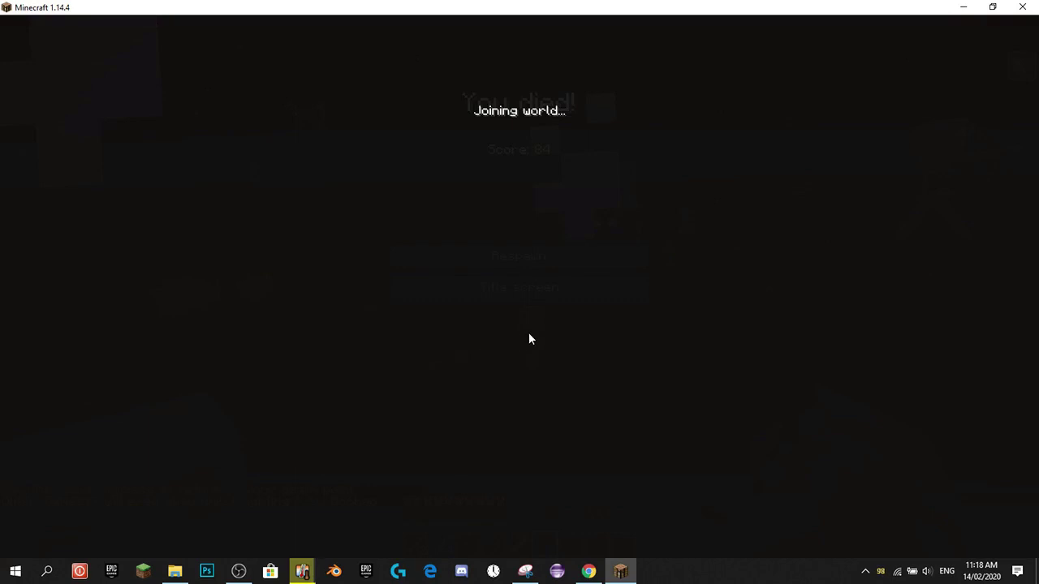
key(slash)
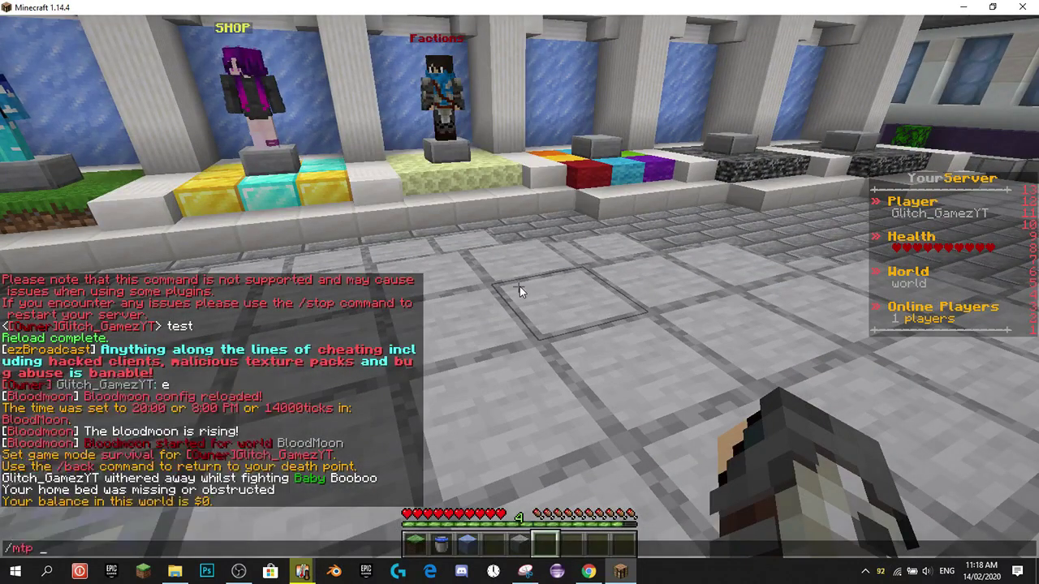
text(m)
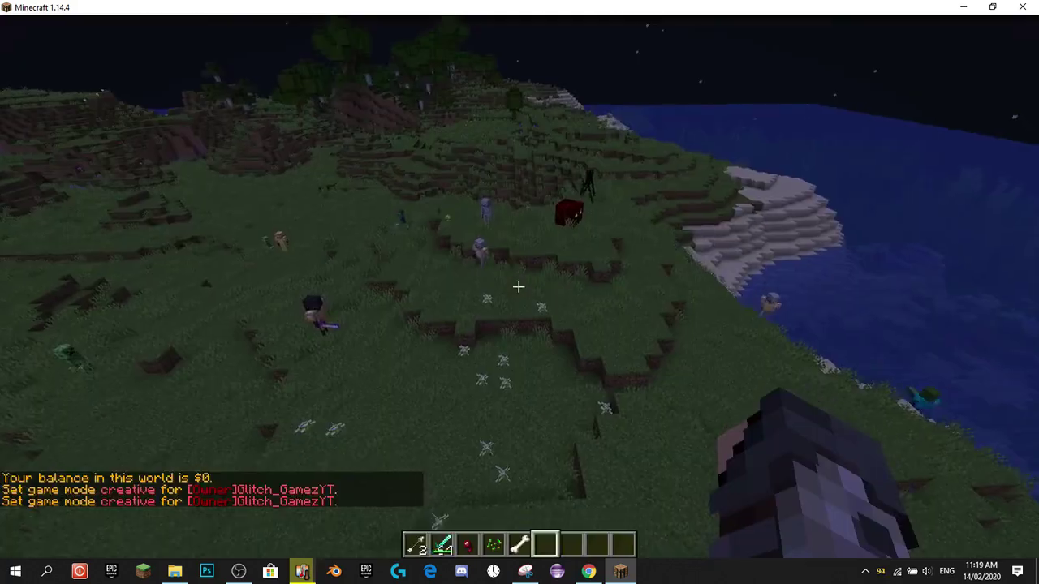
key(Escape)
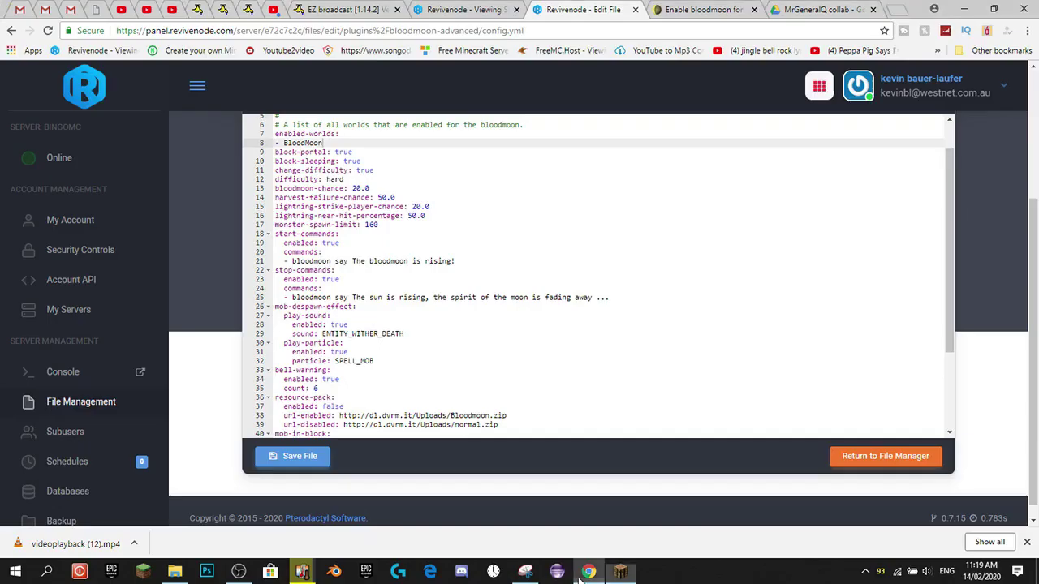
Review the block-portal, block-sleeping and change-difficulty values, keeping difficulty hard.
click(588, 571)
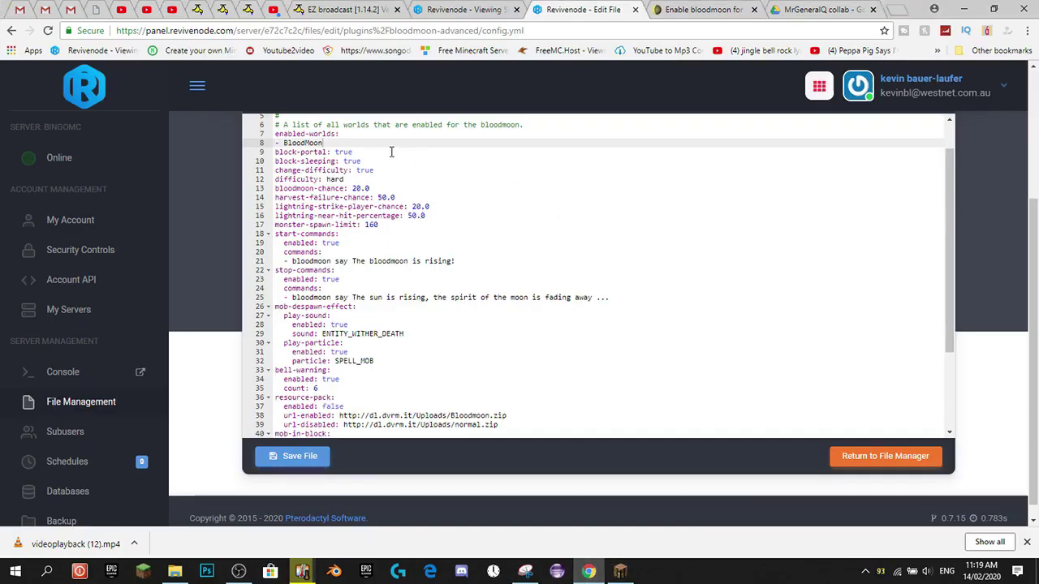
drag(336, 152, 354, 151)
click(349, 151)
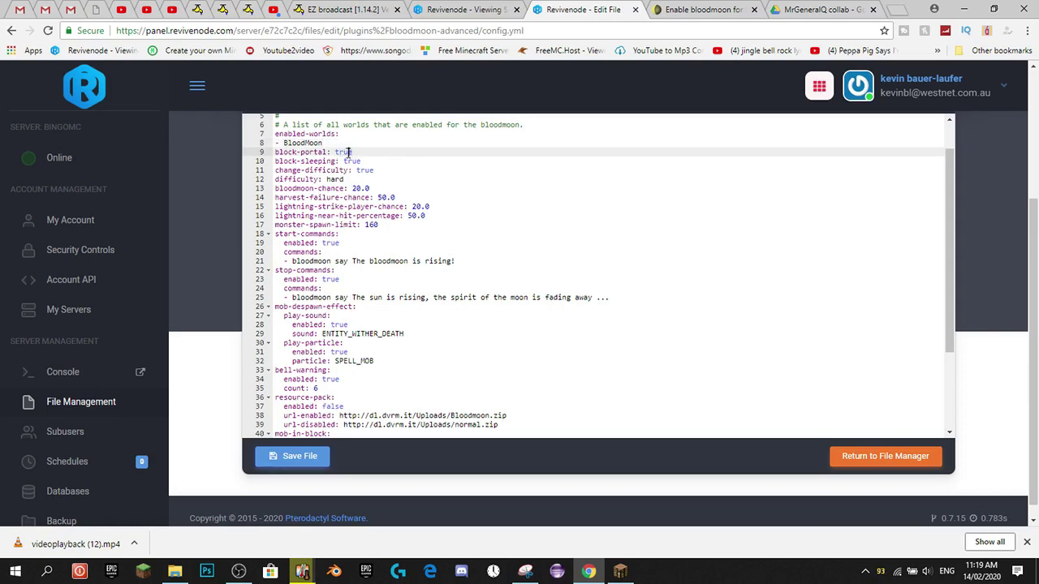
double_click(344, 152)
double_click(352, 160)
click(365, 162)
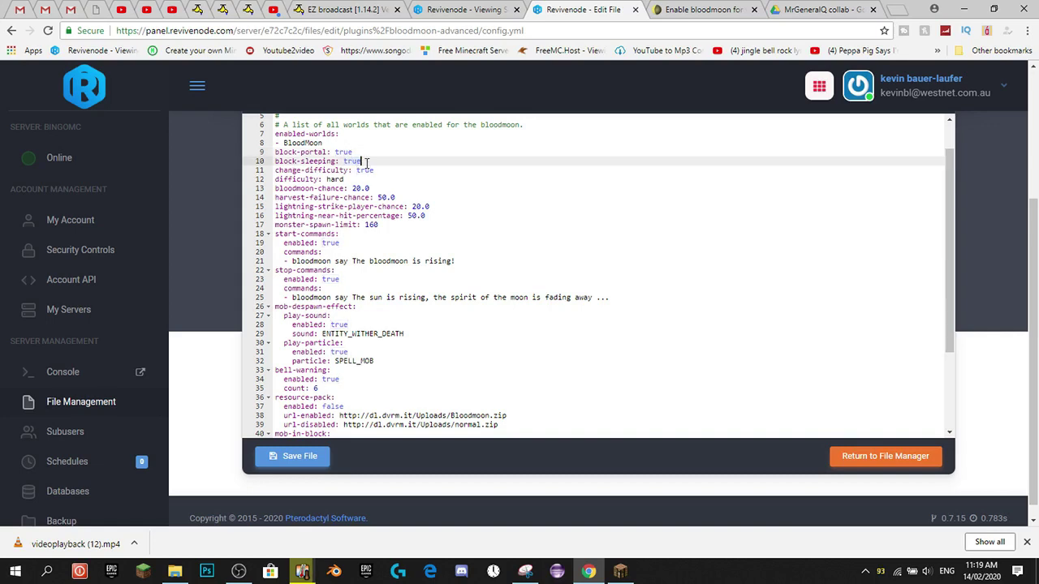
double_click(367, 170)
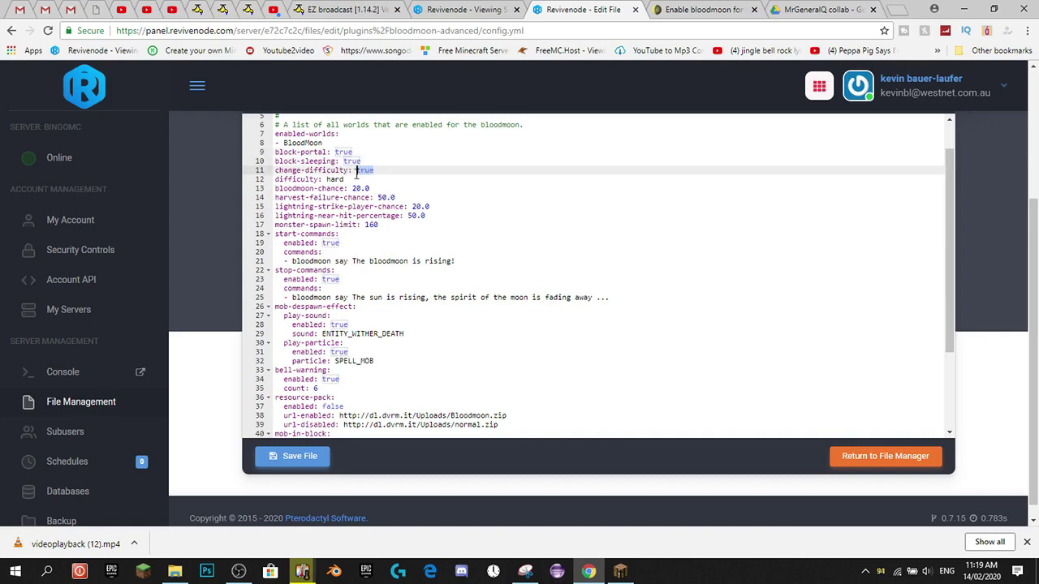
click(380, 174)
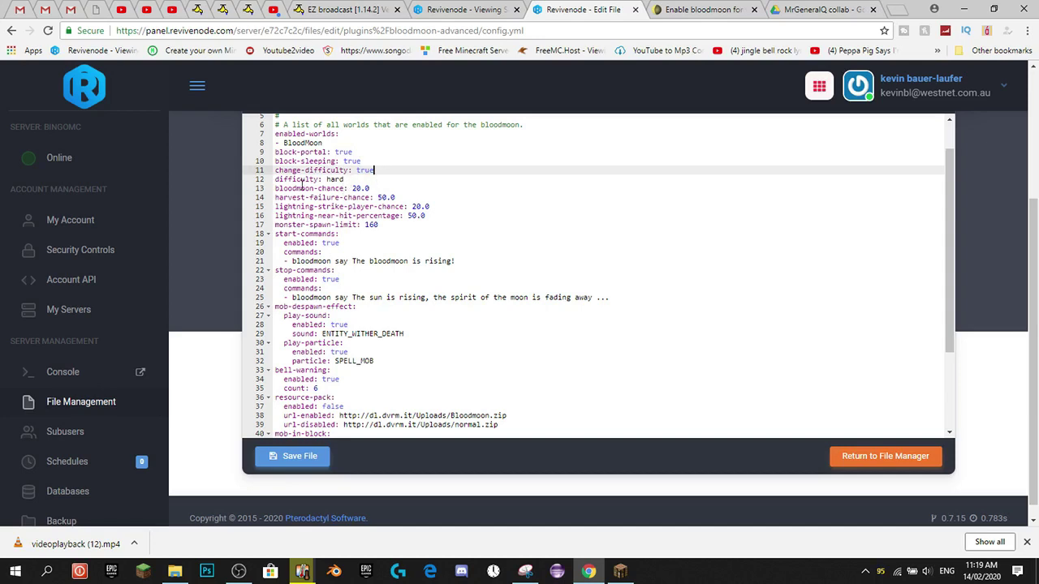
double_click(334, 179)
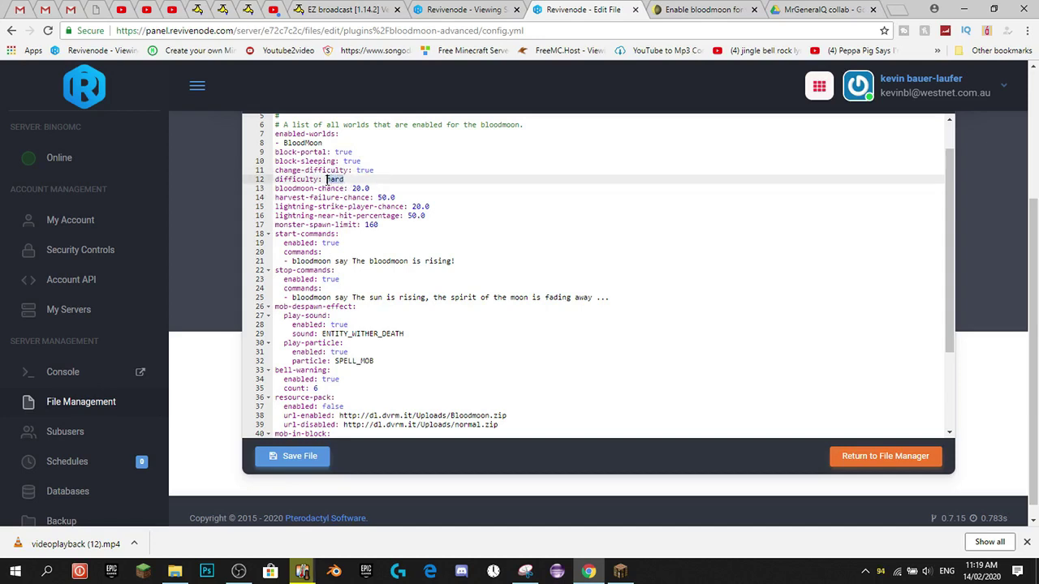
click(377, 178)
Change bloodmoon-chance from 20.0 to 10.0 and check harvest-failure-chance.
drag(352, 192, 370, 188)
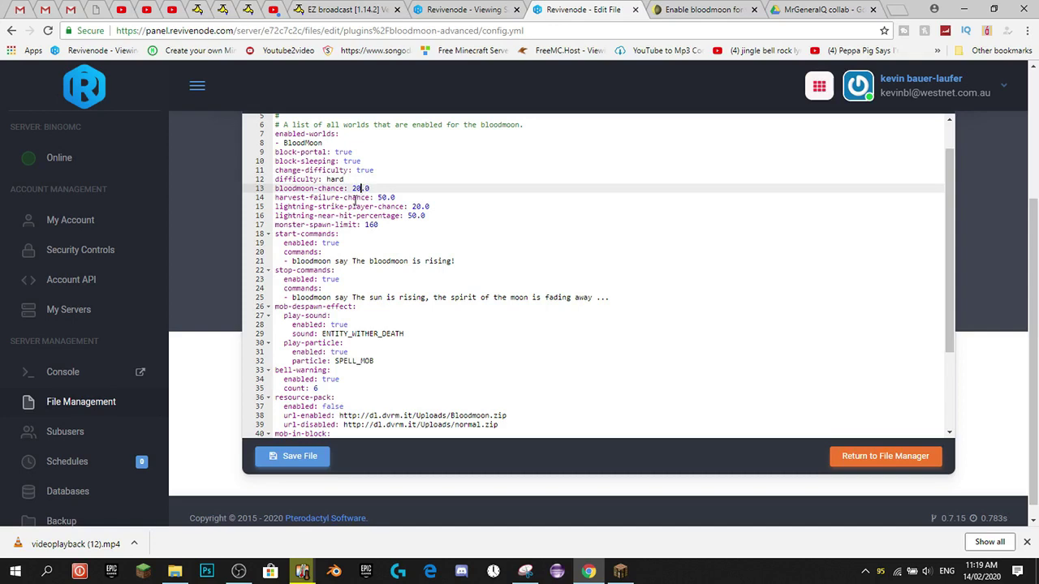
key(Left)
click(379, 198)
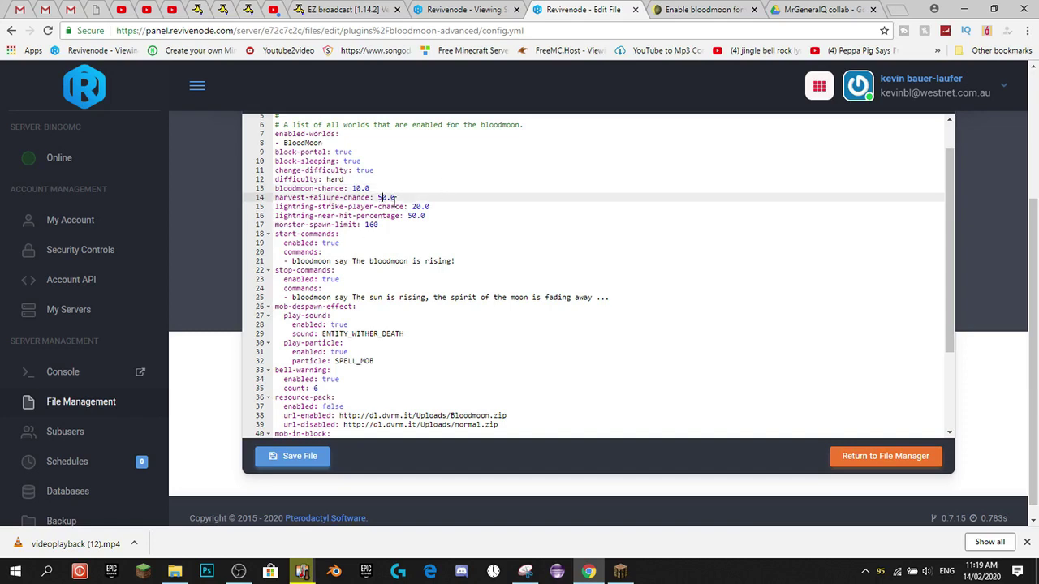
drag(383, 197, 392, 196)
Review the lightning-strike-player-chance, lightning-near-hit-percentage and monster-spawn-limit lines.
click(415, 206)
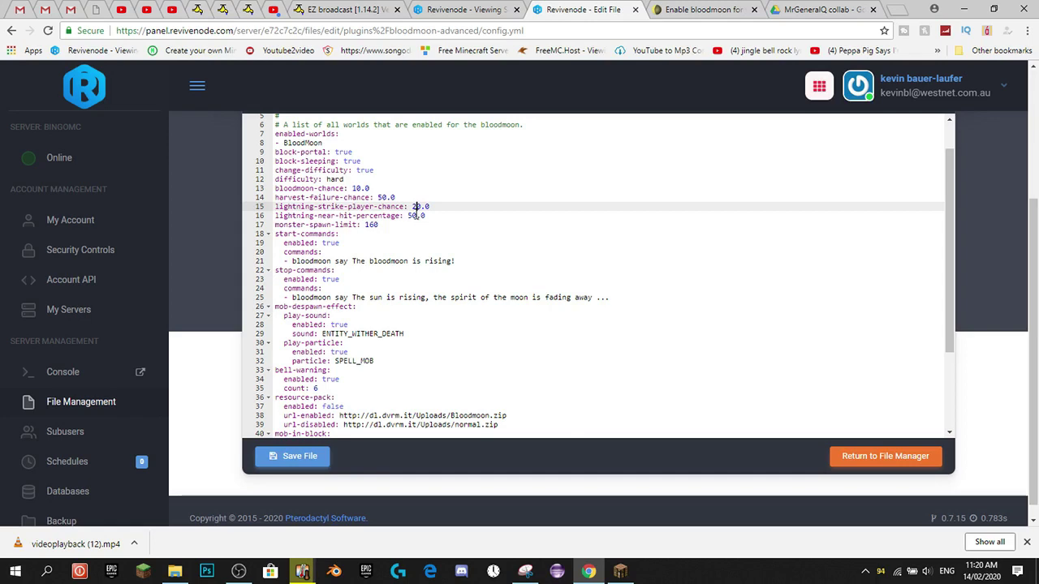
click(416, 216)
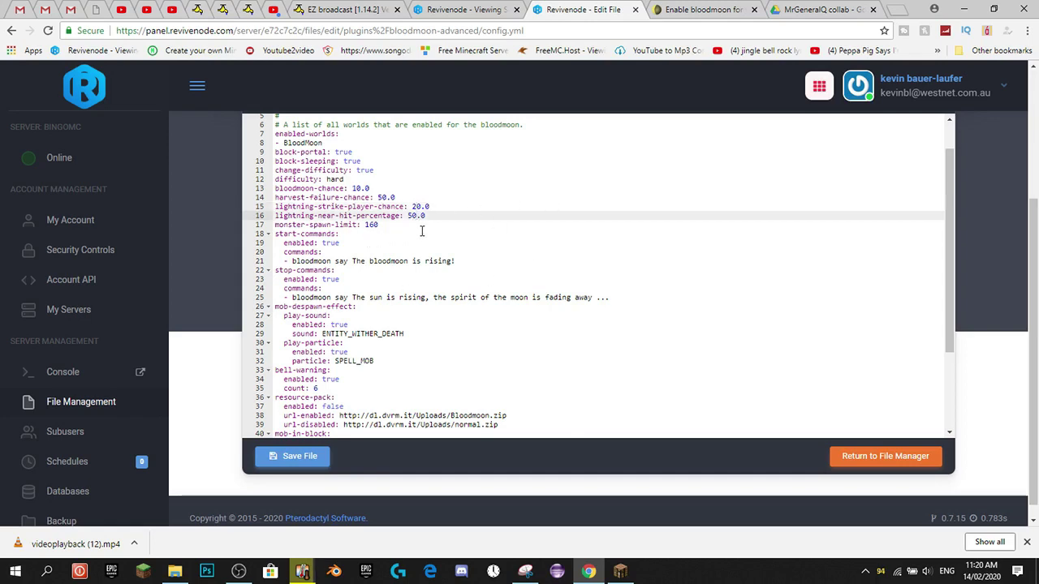
click(459, 217)
mouse_move(421, 219)
mouse_down()
mouse_move(312, 218)
mouse_move(430, 219)
mouse_up()
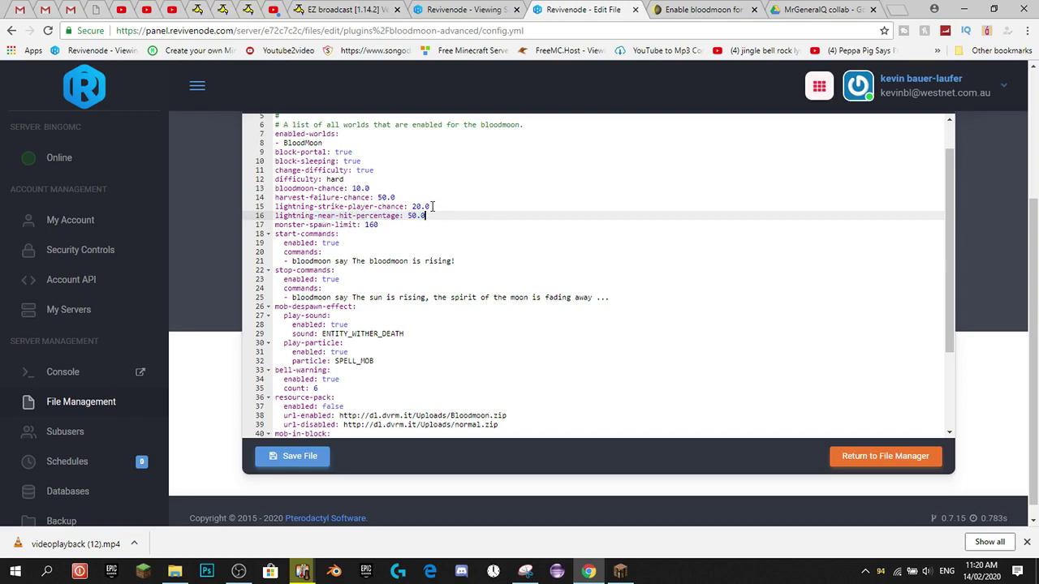
click(434, 206)
drag(463, 217, 274, 215)
click(446, 215)
click(378, 226)
drag(380, 224, 274, 225)
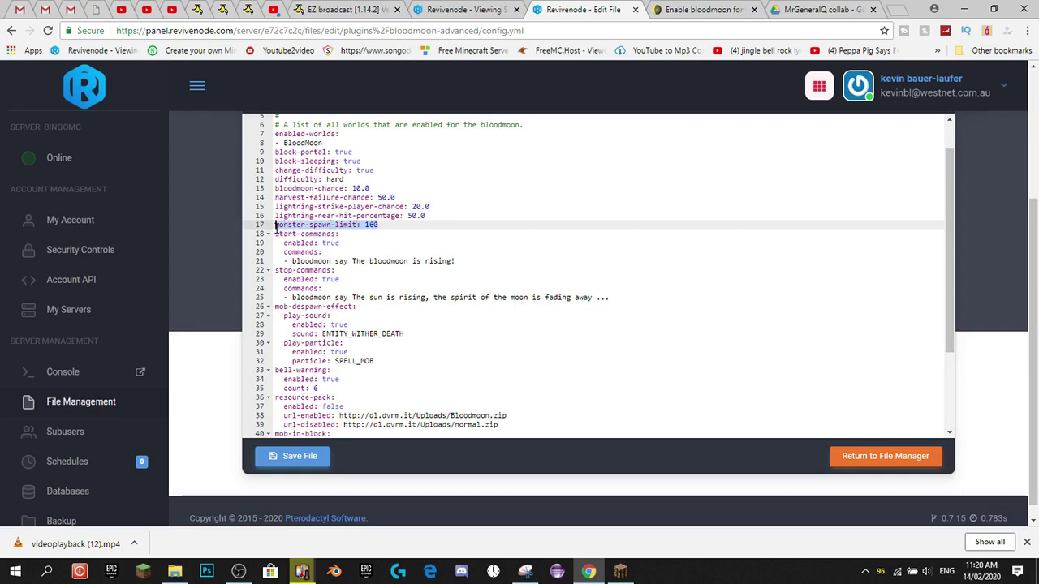
Change monster-spawn-limit from 160 to 120.
click(381, 225)
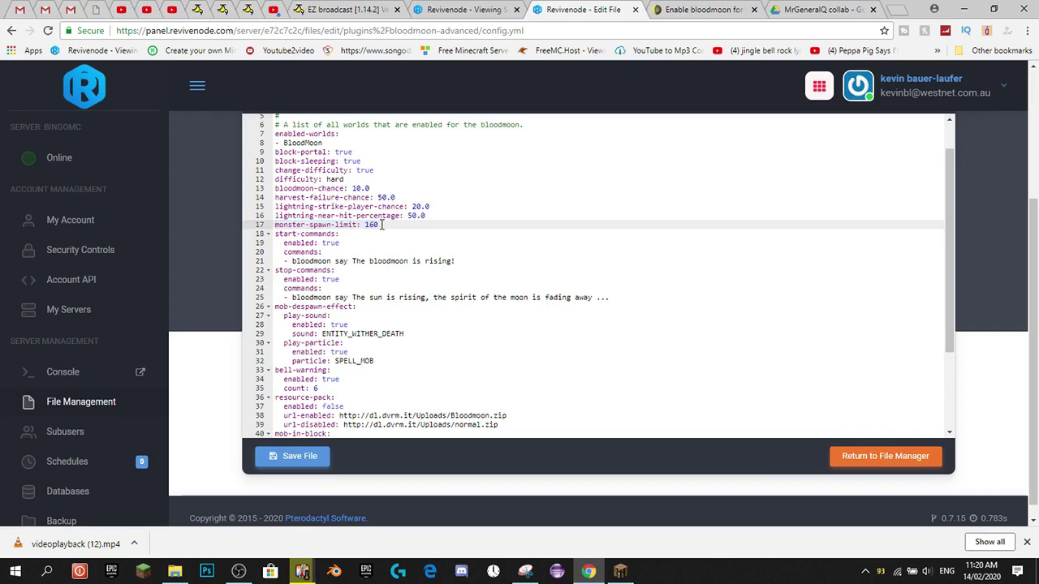
drag(383, 225, 369, 226)
text(20)
Look over the start-commands and mob-despawn sound settings, then return to Minecraft.
scroll(365, 227, down, 1)
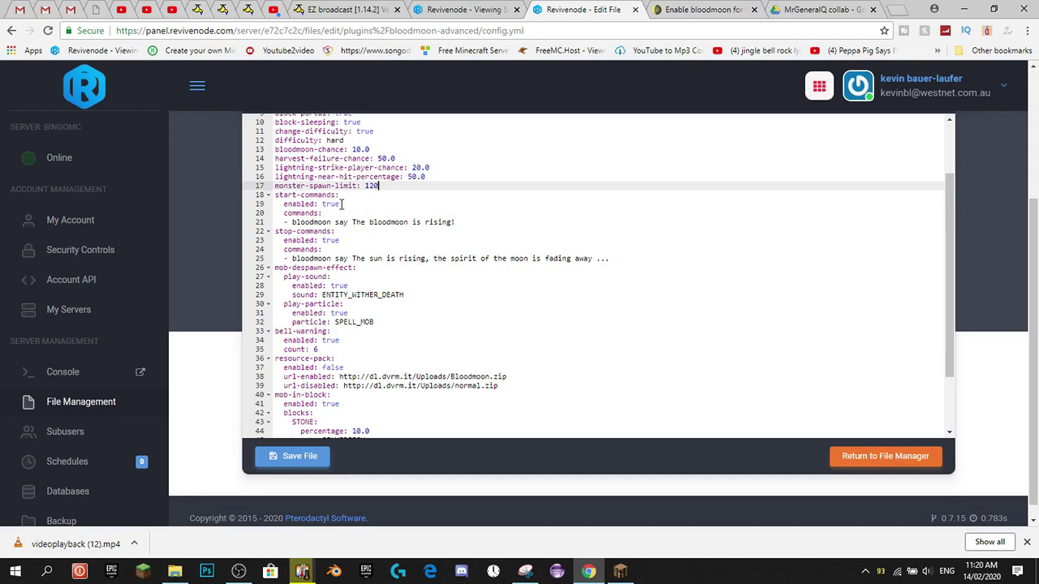
click(345, 204)
scroll(367, 226, down, 1)
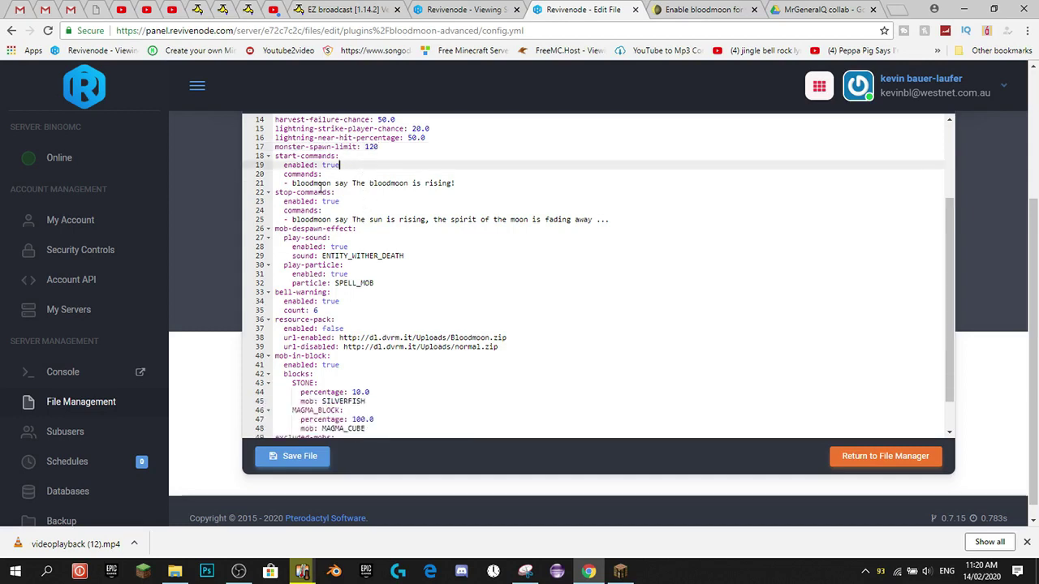
scroll(420, 180, down, 1)
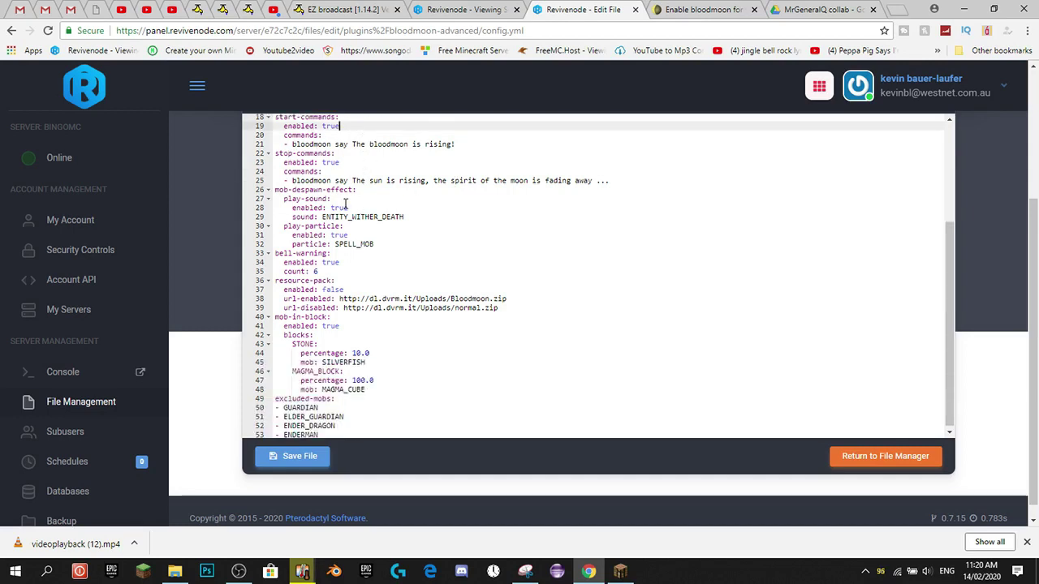
scroll(338, 202, down, 1)
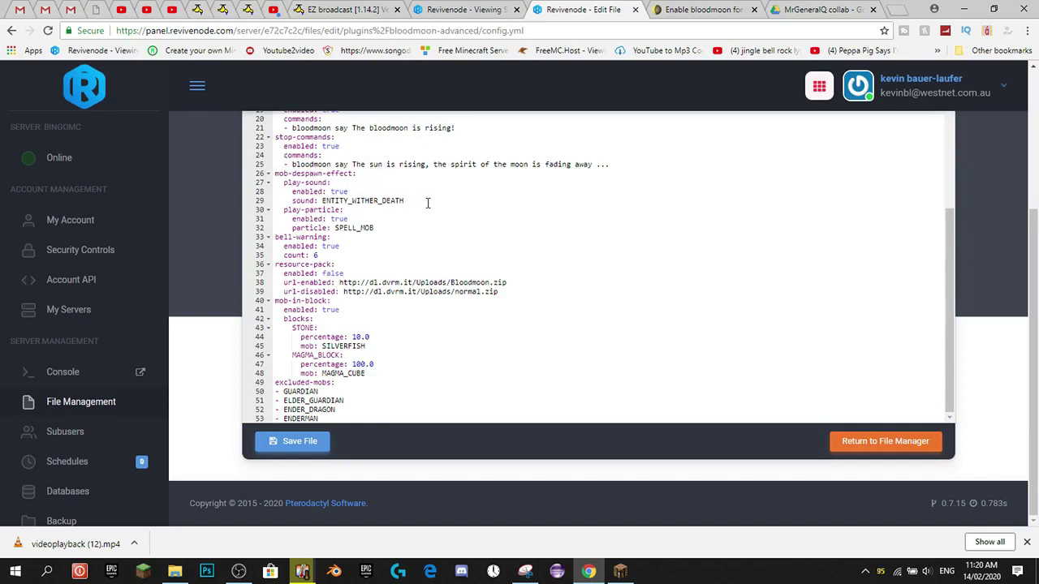
drag(333, 201, 420, 206)
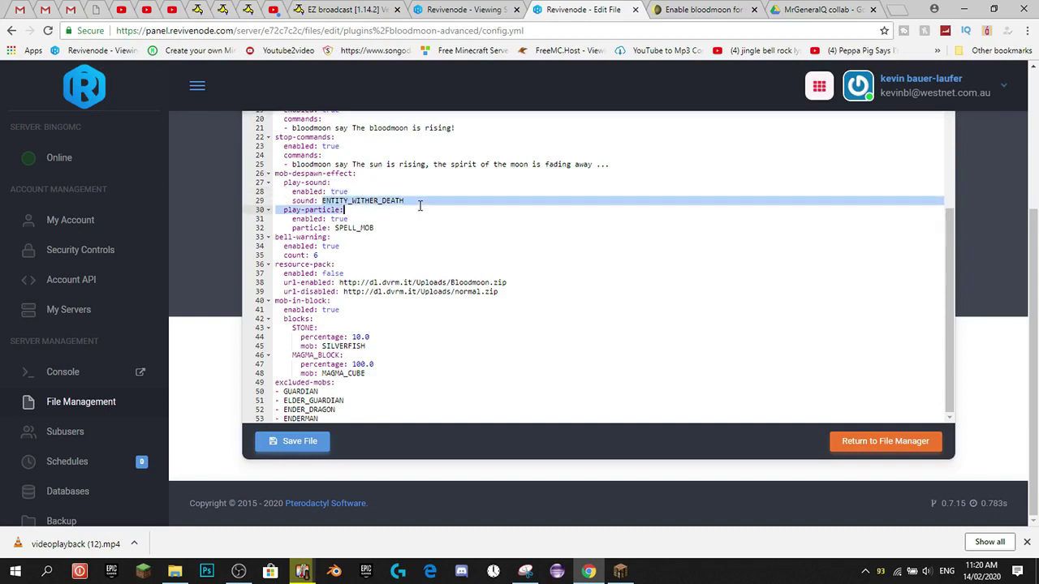
click(420, 205)
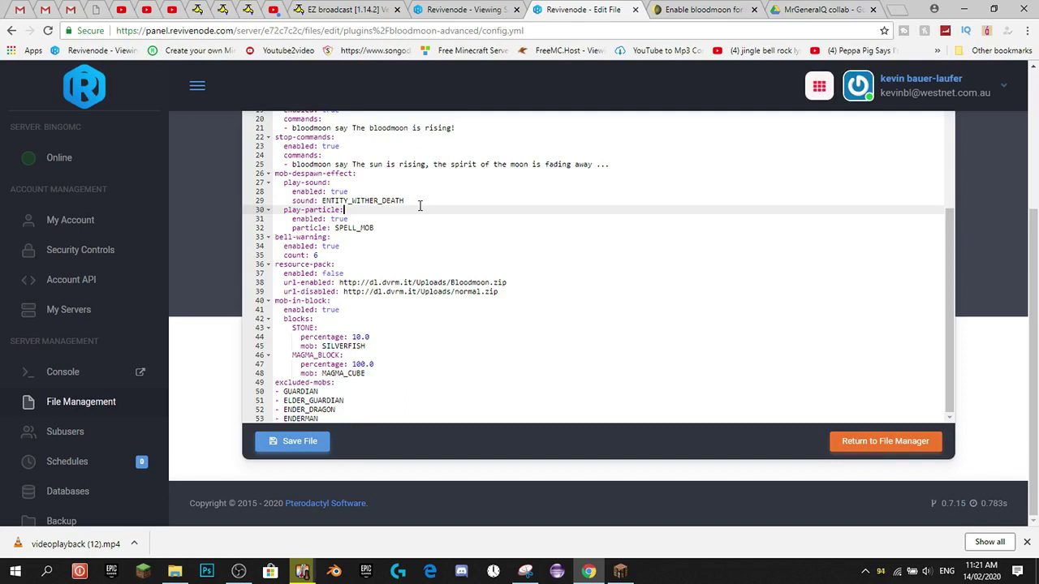
click(620, 571)
End the blood moon with /bloodmoon stop, then pause and return to the editor.
click(519, 172)
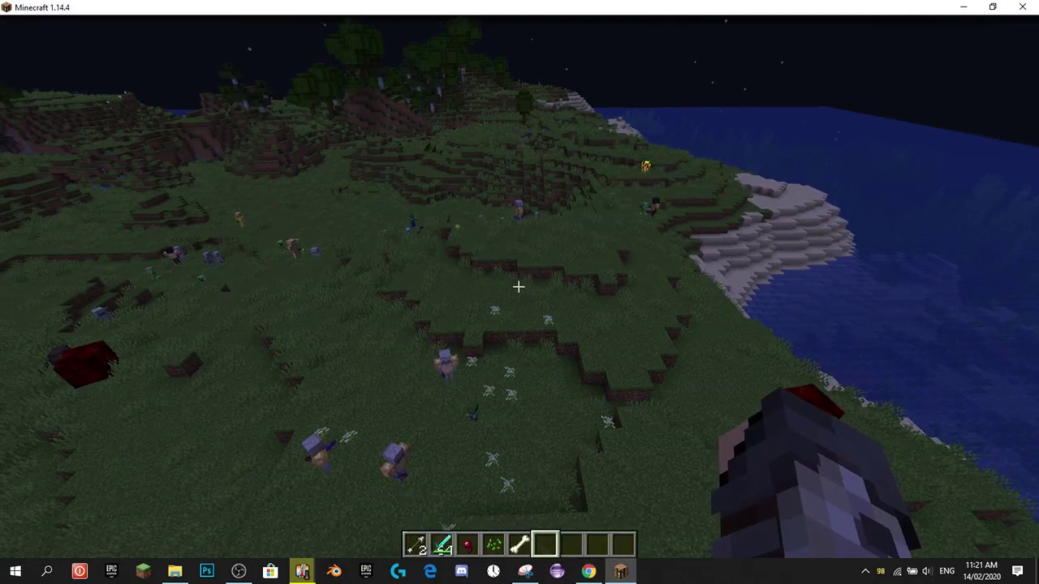
text(/bloodmoon action)
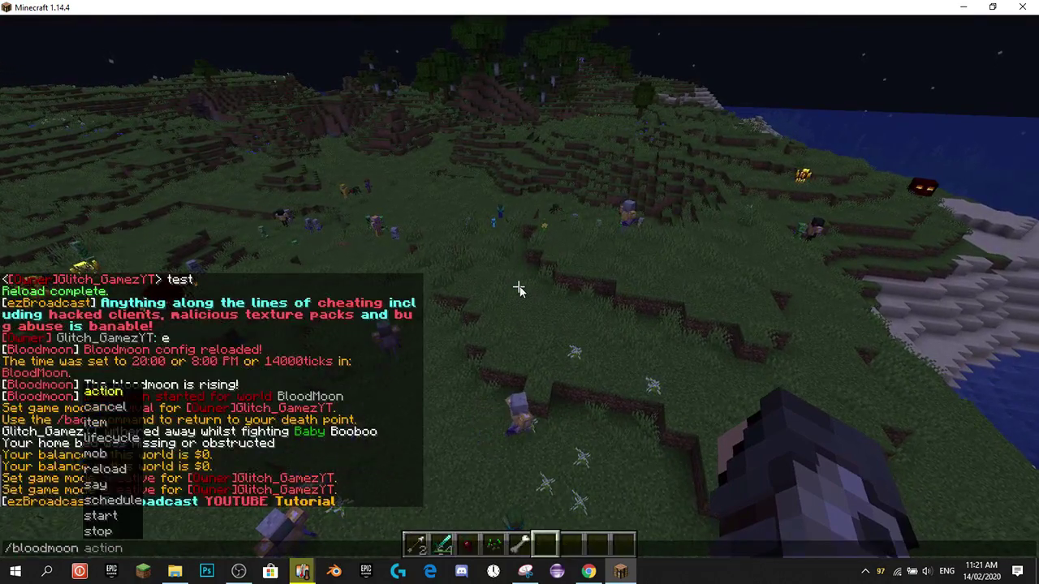
text( stop)
key(Return)
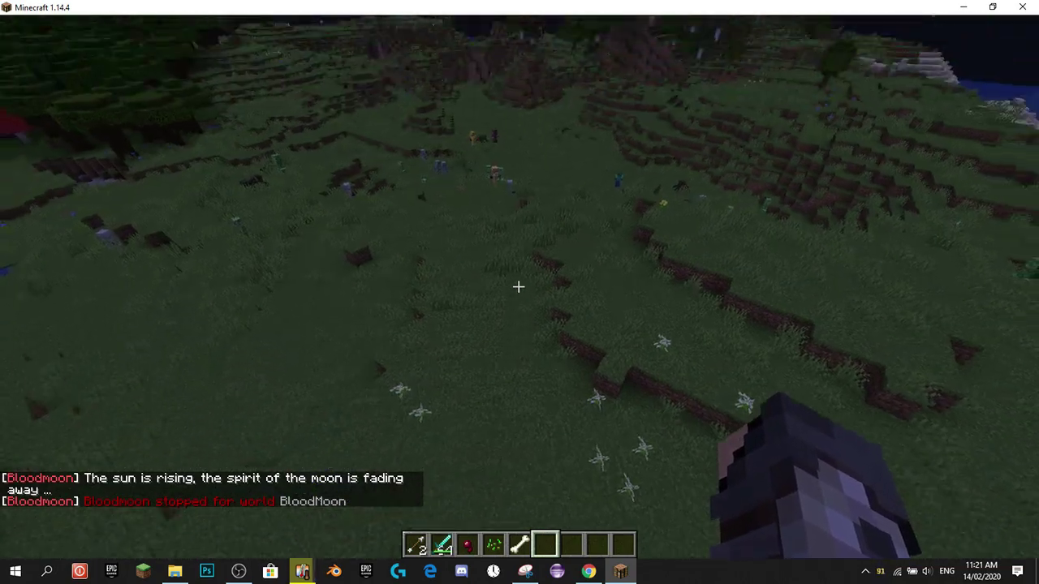
key(Escape)
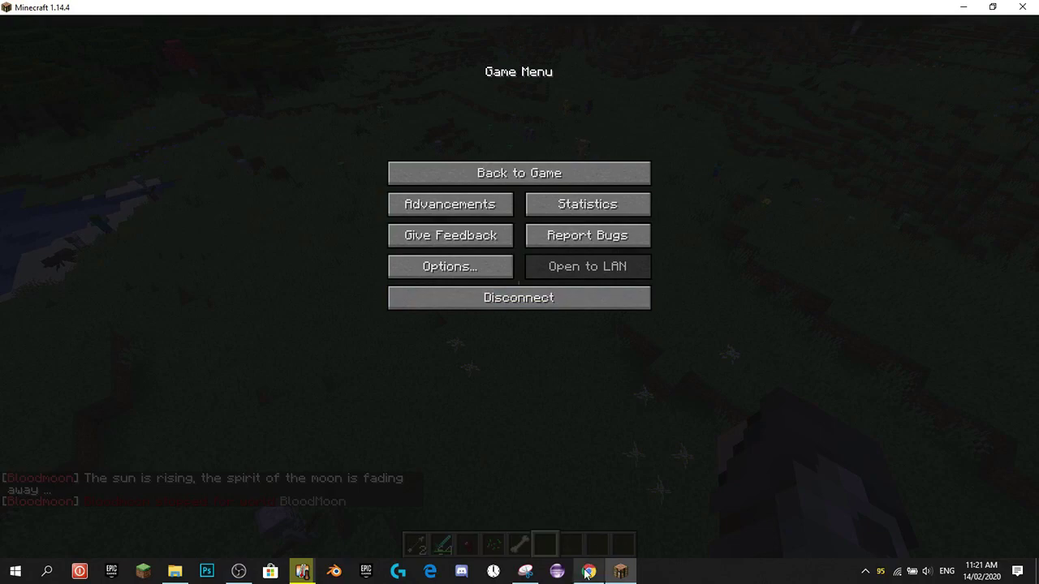
key(alt+Tab)
Check the particle and bell-warning settings, then set resource-pack enabled from false to true.
click(342, 229)
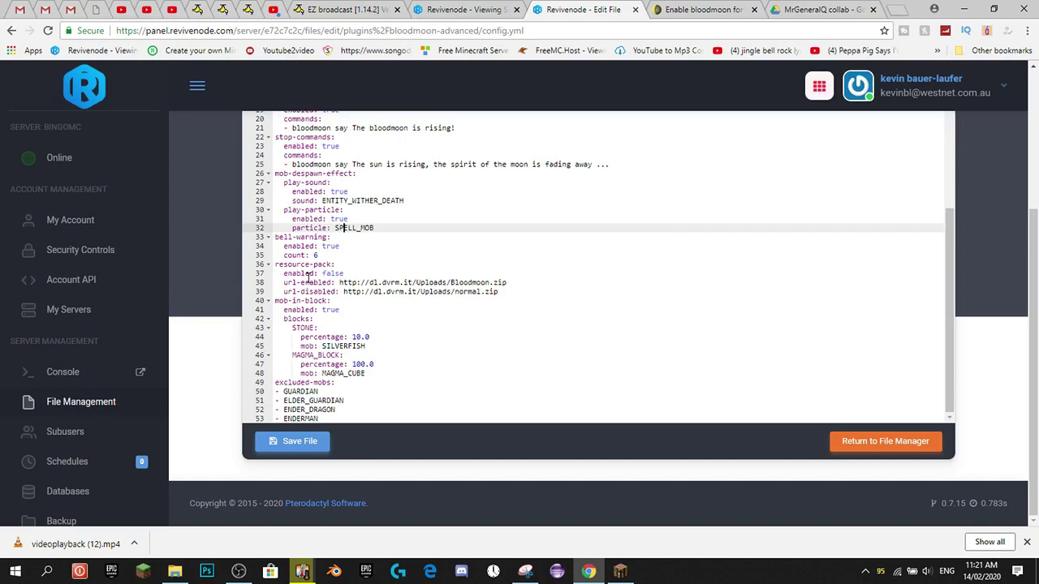
click(315, 255)
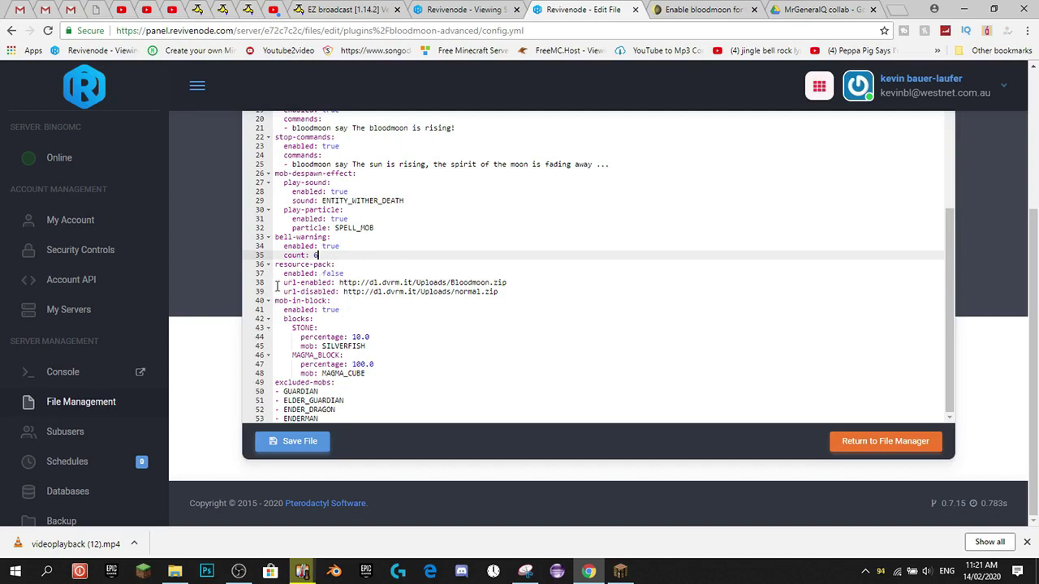
click(571, 291)
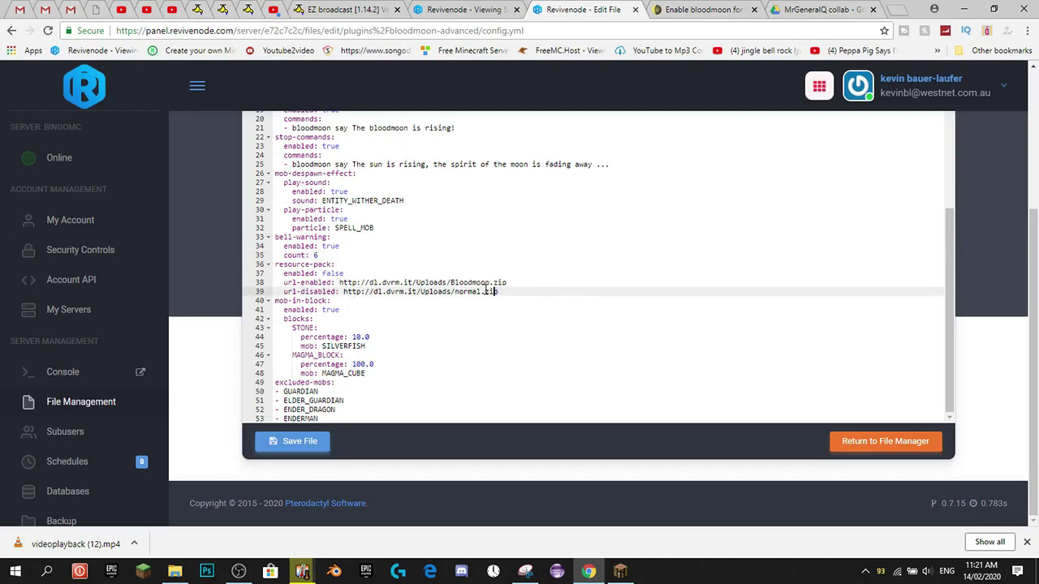
double_click(494, 291)
click(292, 265)
double_click(333, 273)
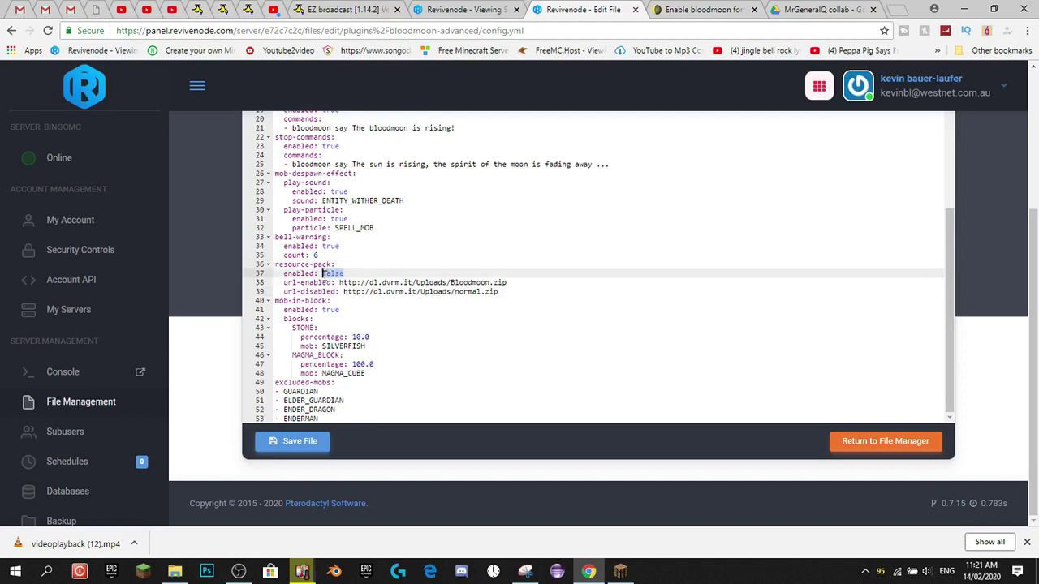
text(true)
Inspect the mob-in-block settings, including the STONE block's SILVERFISH mob.
double_click(324, 310)
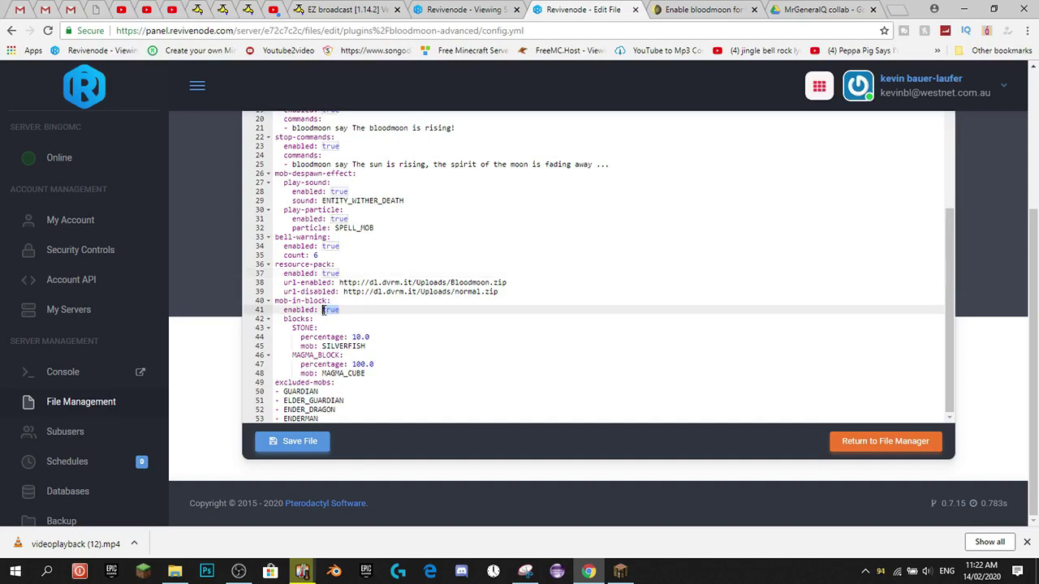
click(353, 319)
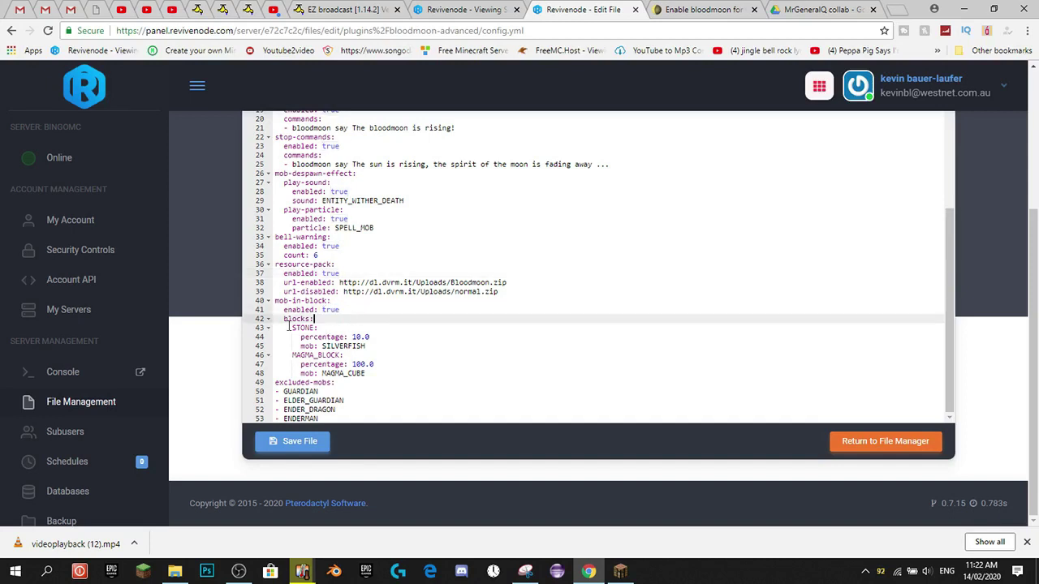
drag(292, 327, 365, 336)
click(375, 346)
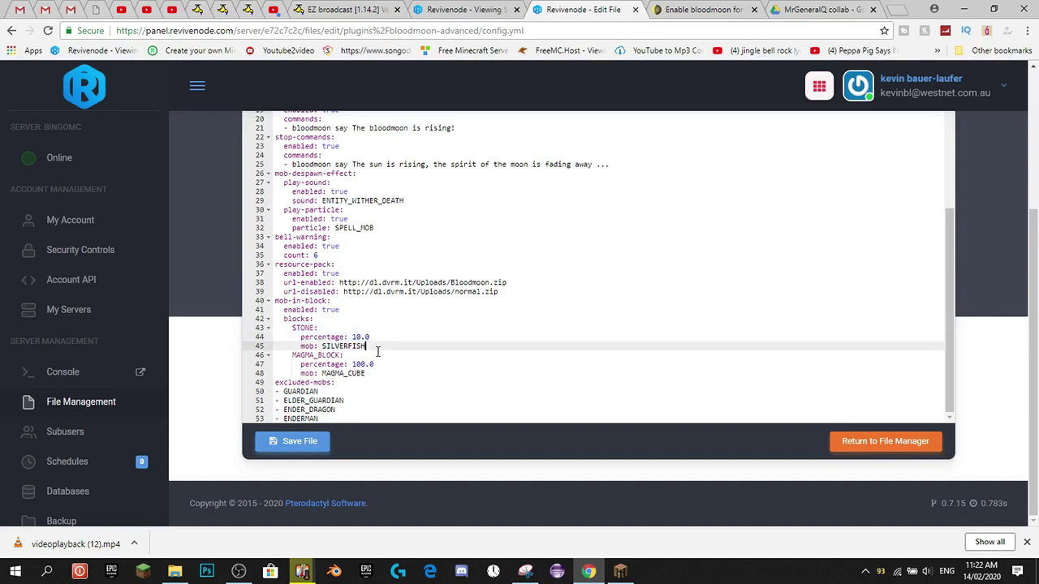
drag(380, 347, 322, 348)
click(397, 350)
Change the MAGMA_BLOCK percentage from 100.0 to 50.0.
drag(289, 356, 382, 367)
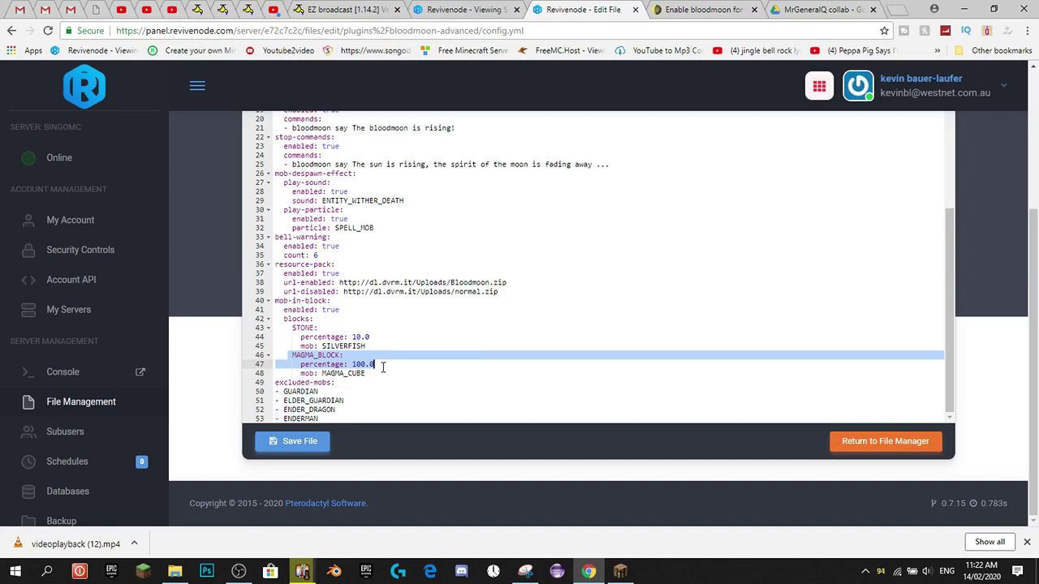
click(382, 367)
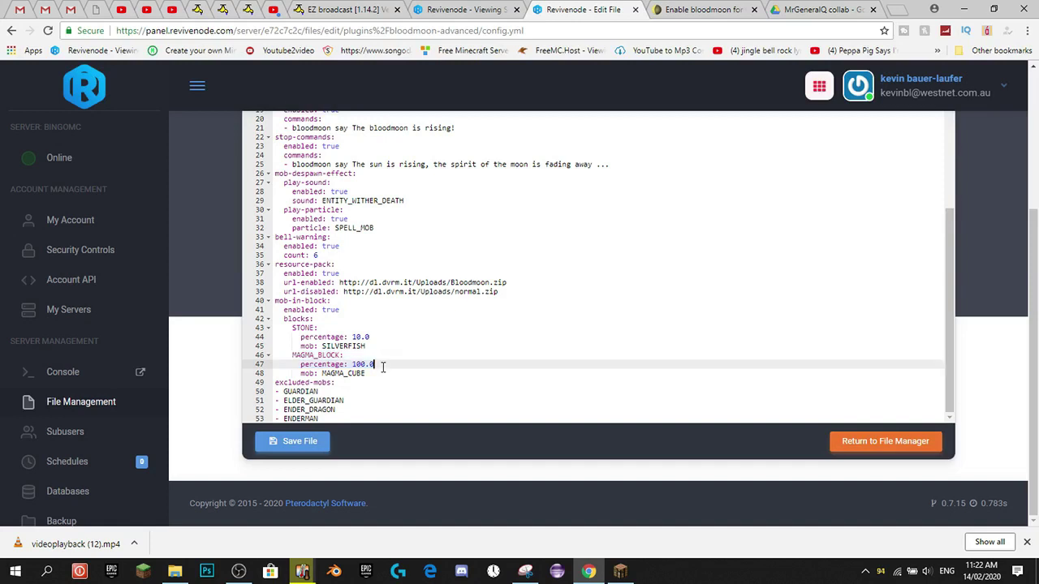
click(363, 365)
key(BackSpace)
key(BackSpace)
key(BackSpace)
text(50)
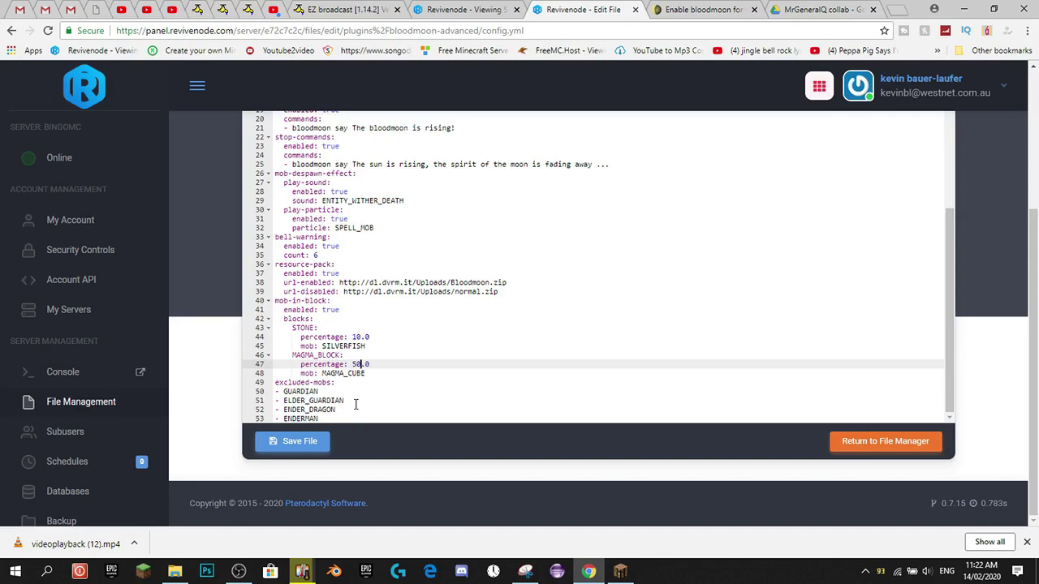